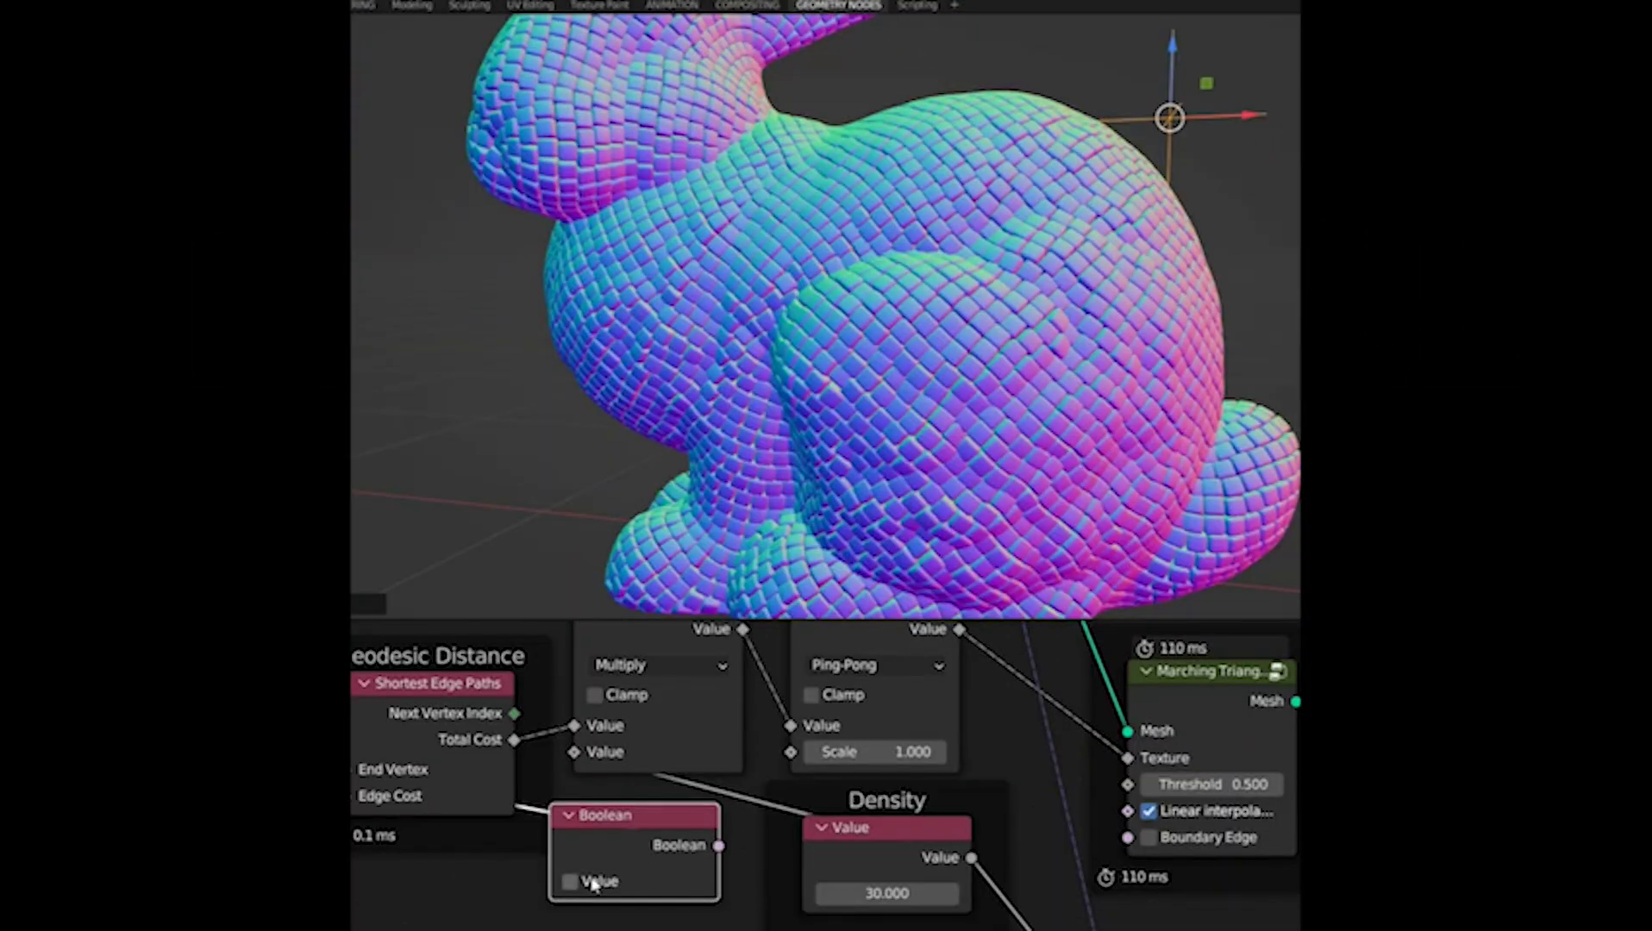
# Step: Swap the input mesh from the bunny to Suzanne and add a second Simple Deform for twist
pyautogui.click(593, 883)
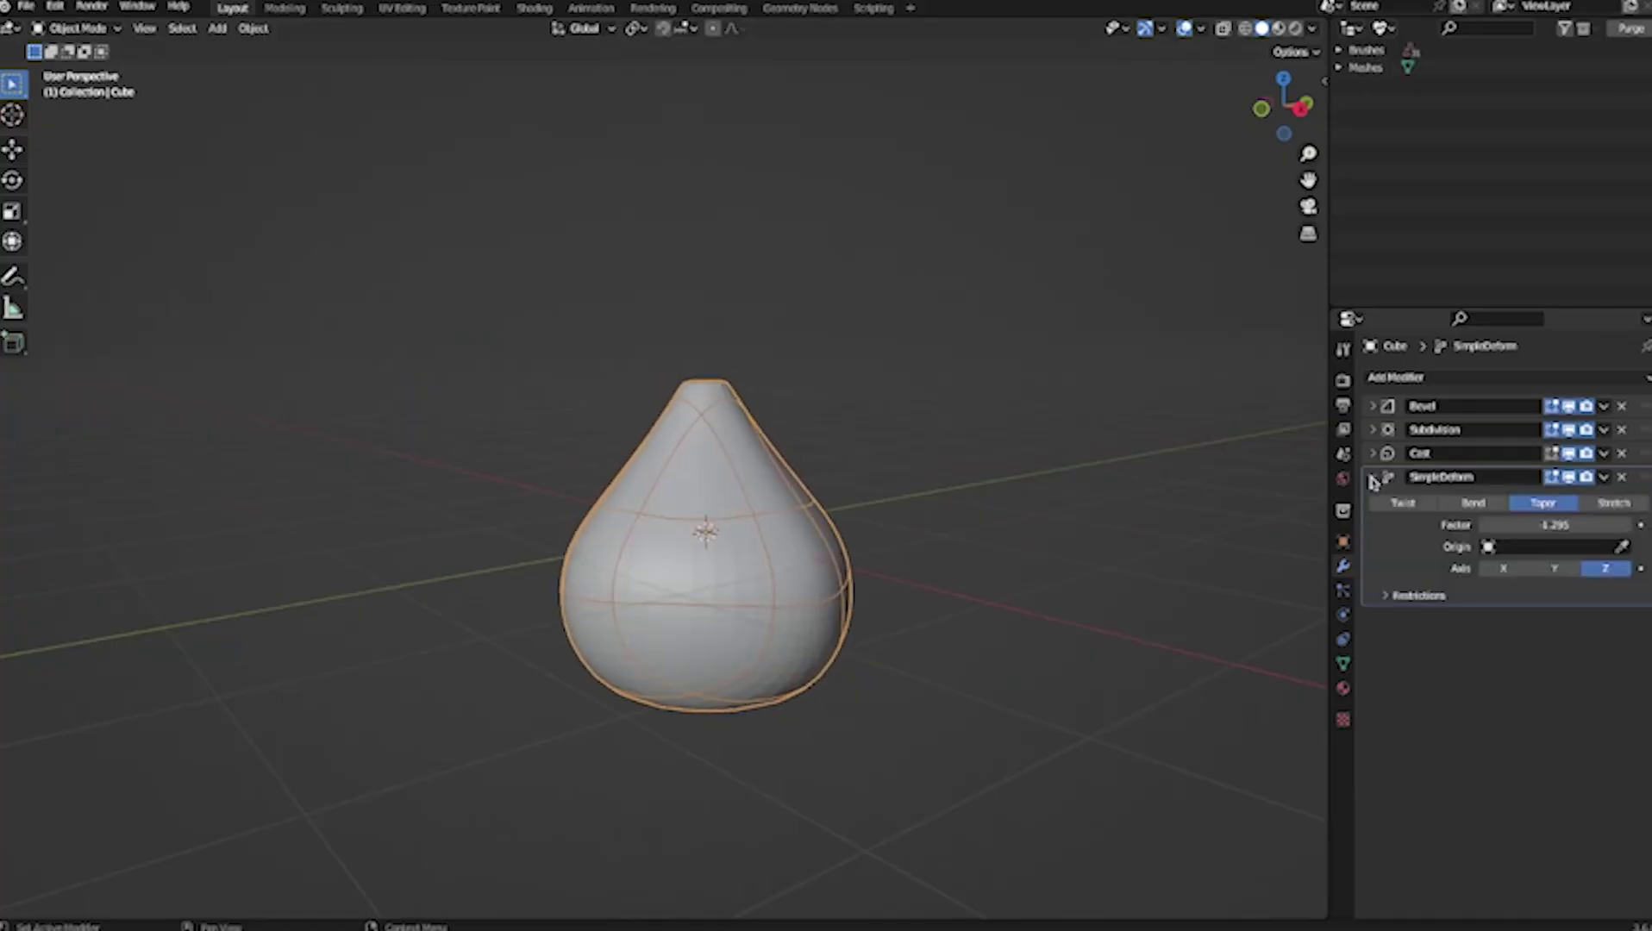
pyautogui.click(1373, 479)
pyautogui.click(1395, 377)
pyautogui.click(1600, 530)
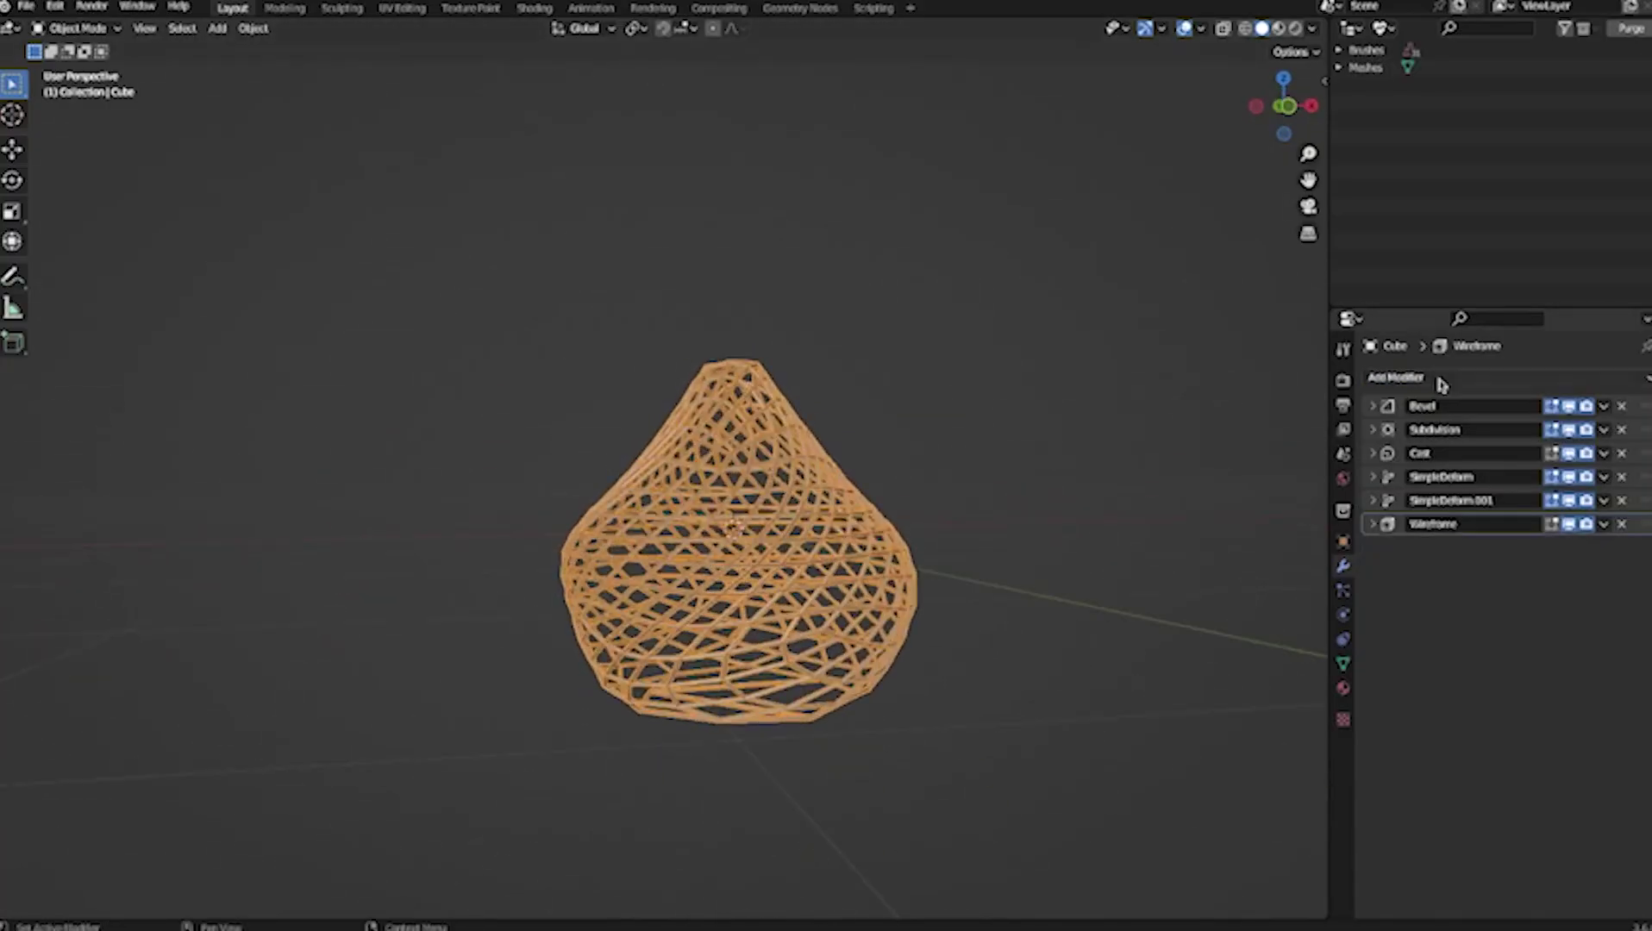
# Step: Add Solidify, Subdivision Surface and Decimate modifiers to the stack
pyautogui.click(1396, 377)
pyautogui.click(1293, 679)
pyautogui.click(1373, 548)
pyautogui.click(1396, 377)
pyautogui.click(1293, 698)
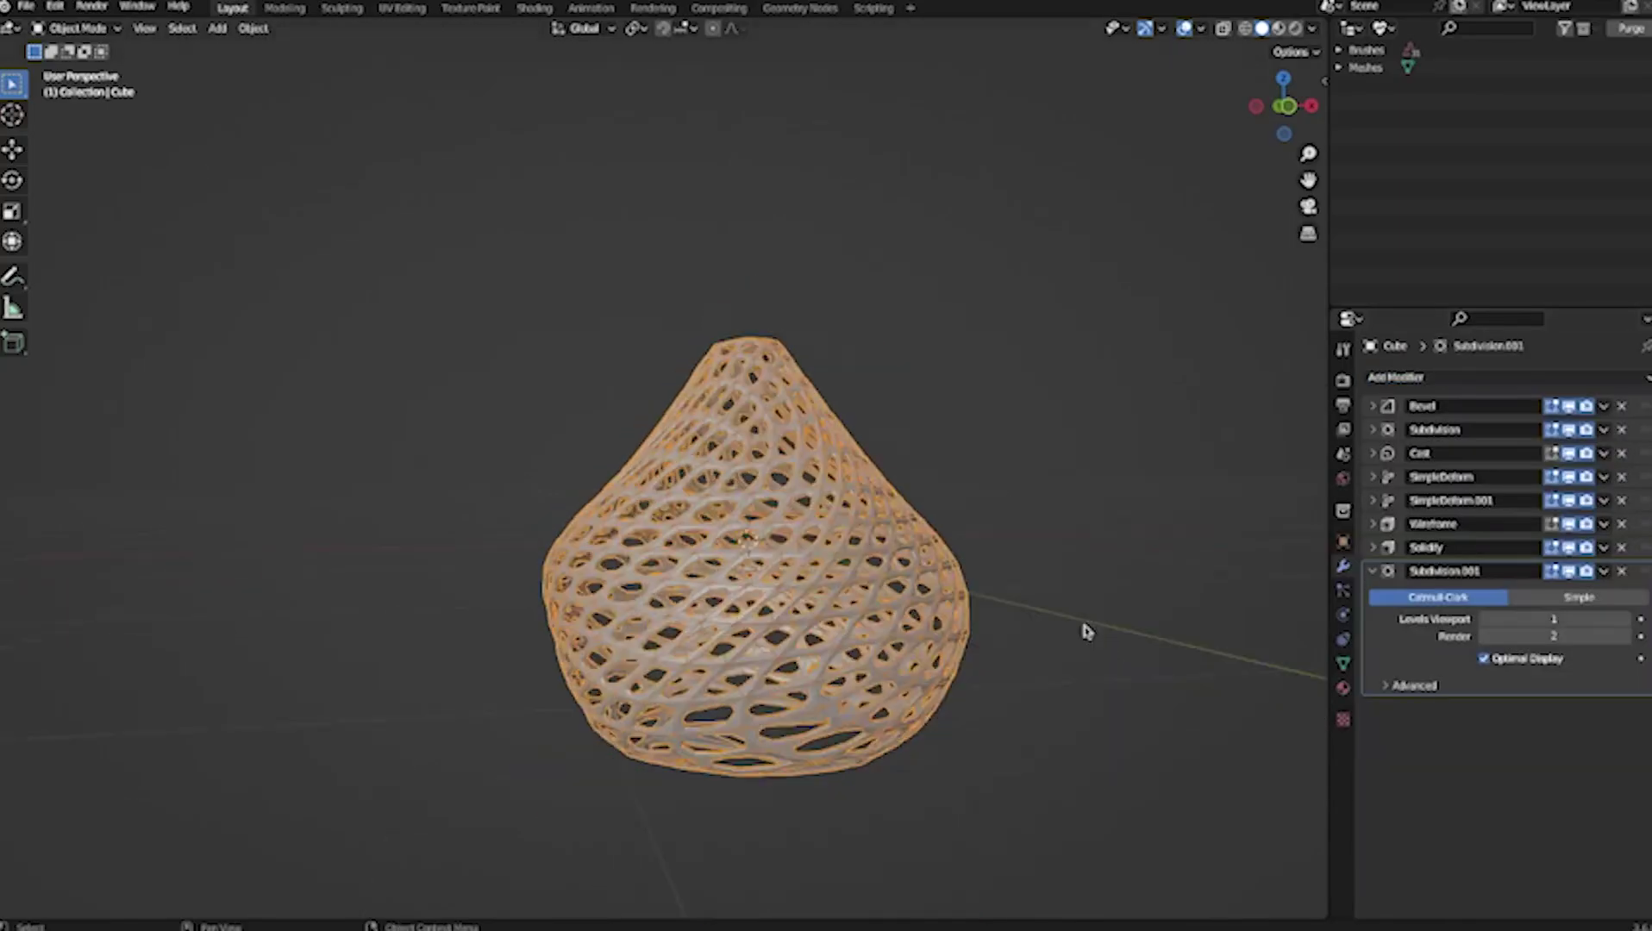
pyautogui.click(1397, 376)
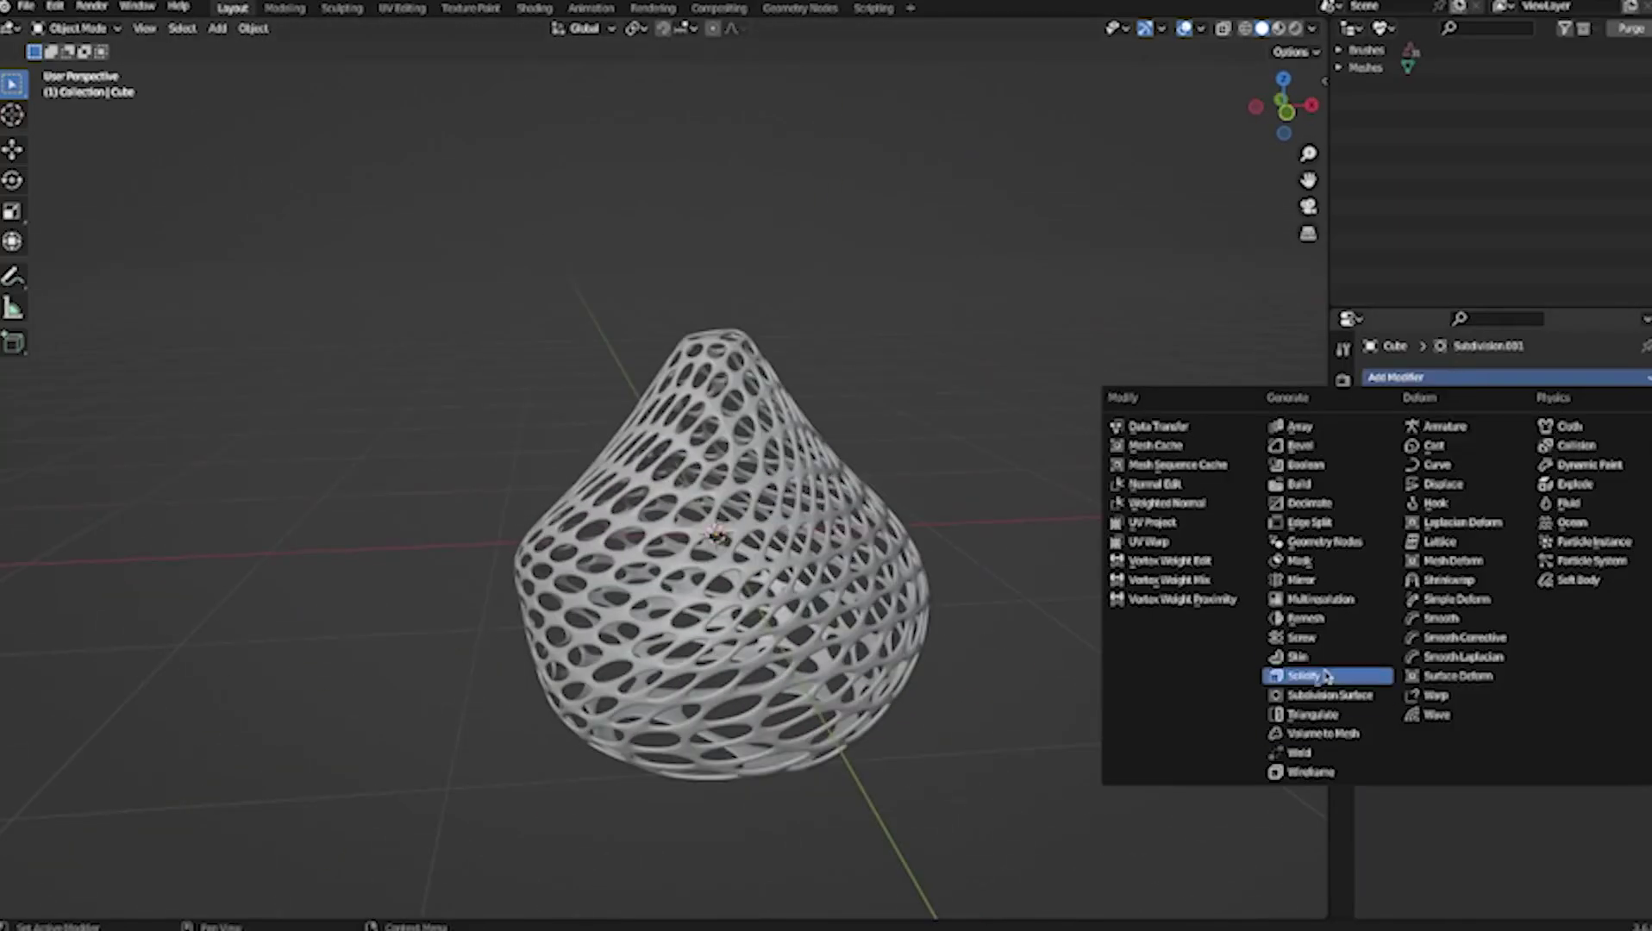
pyautogui.click(1379, 509)
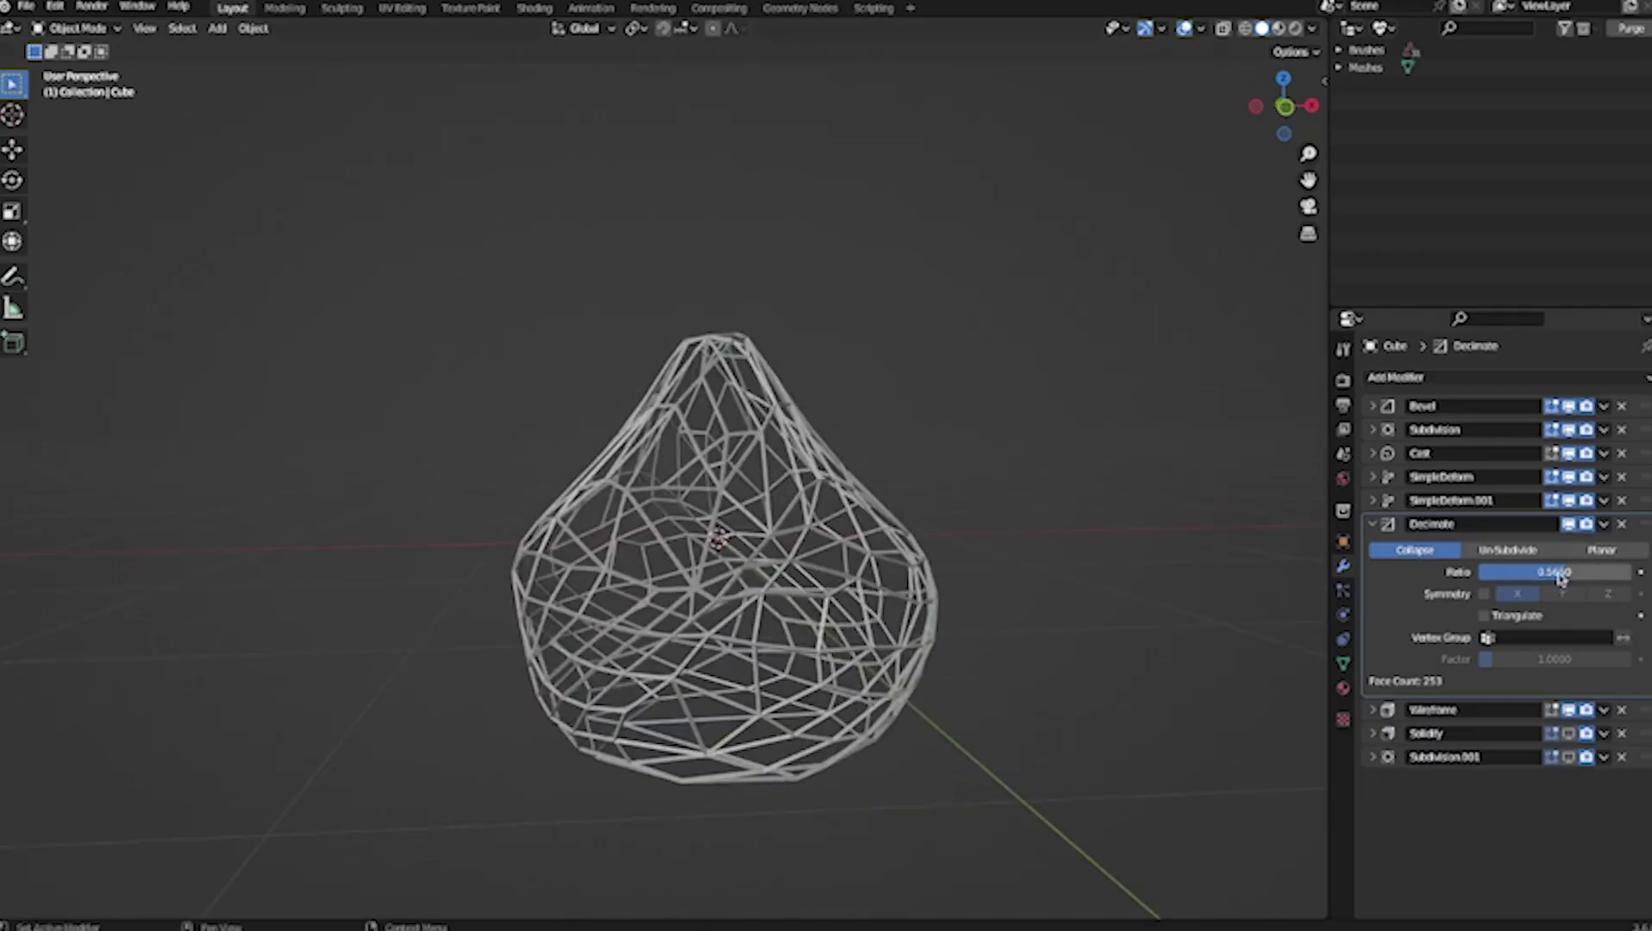
# Step: Hide the later modifiers from the viewport and set the taper factor to -1.595
pyautogui.click(1373, 477)
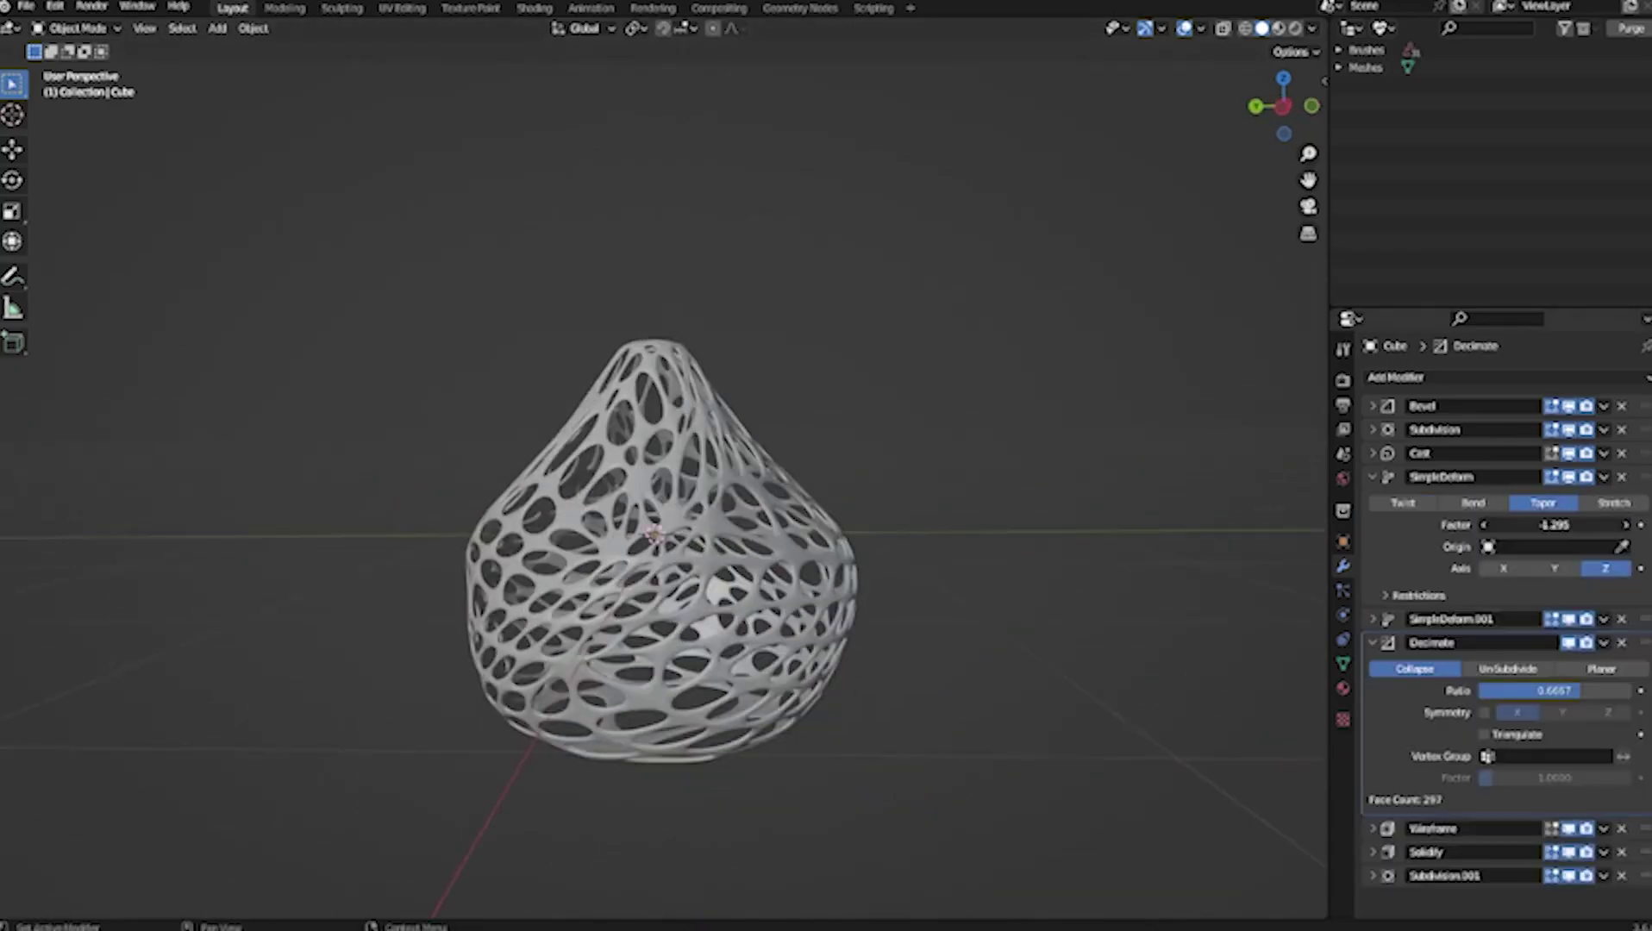
pyautogui.click(1373, 643)
pyautogui.moveTo(1567, 642); pyautogui.dragTo(1567, 713)
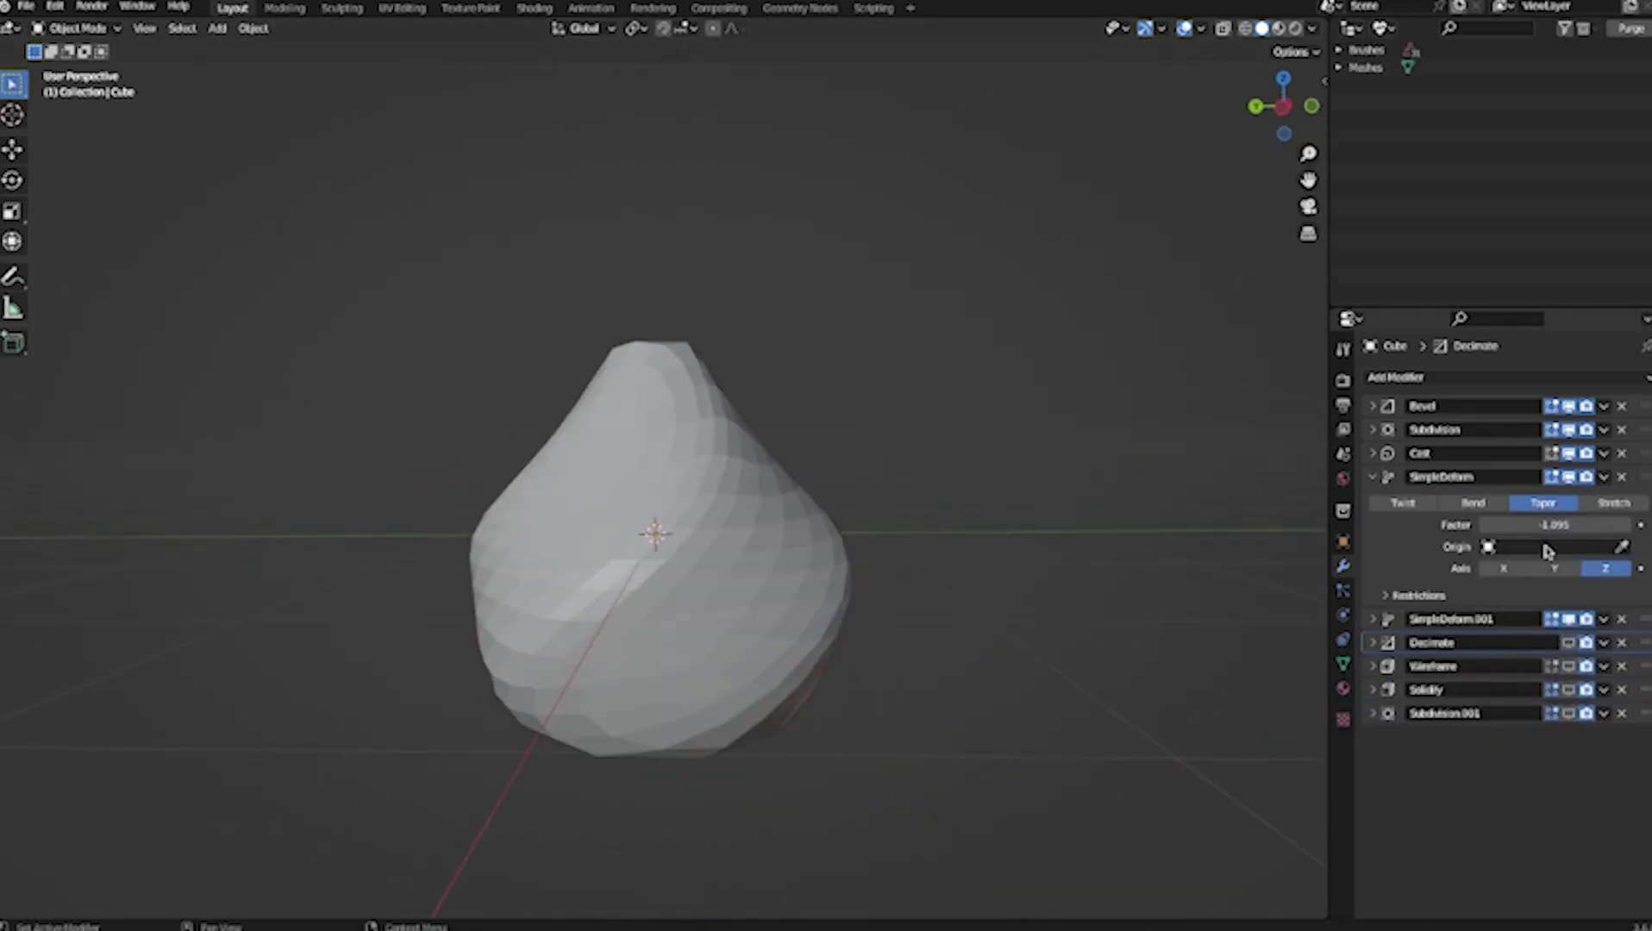
pyautogui.moveTo(1551, 524); pyautogui.dragTo(1577, 524)
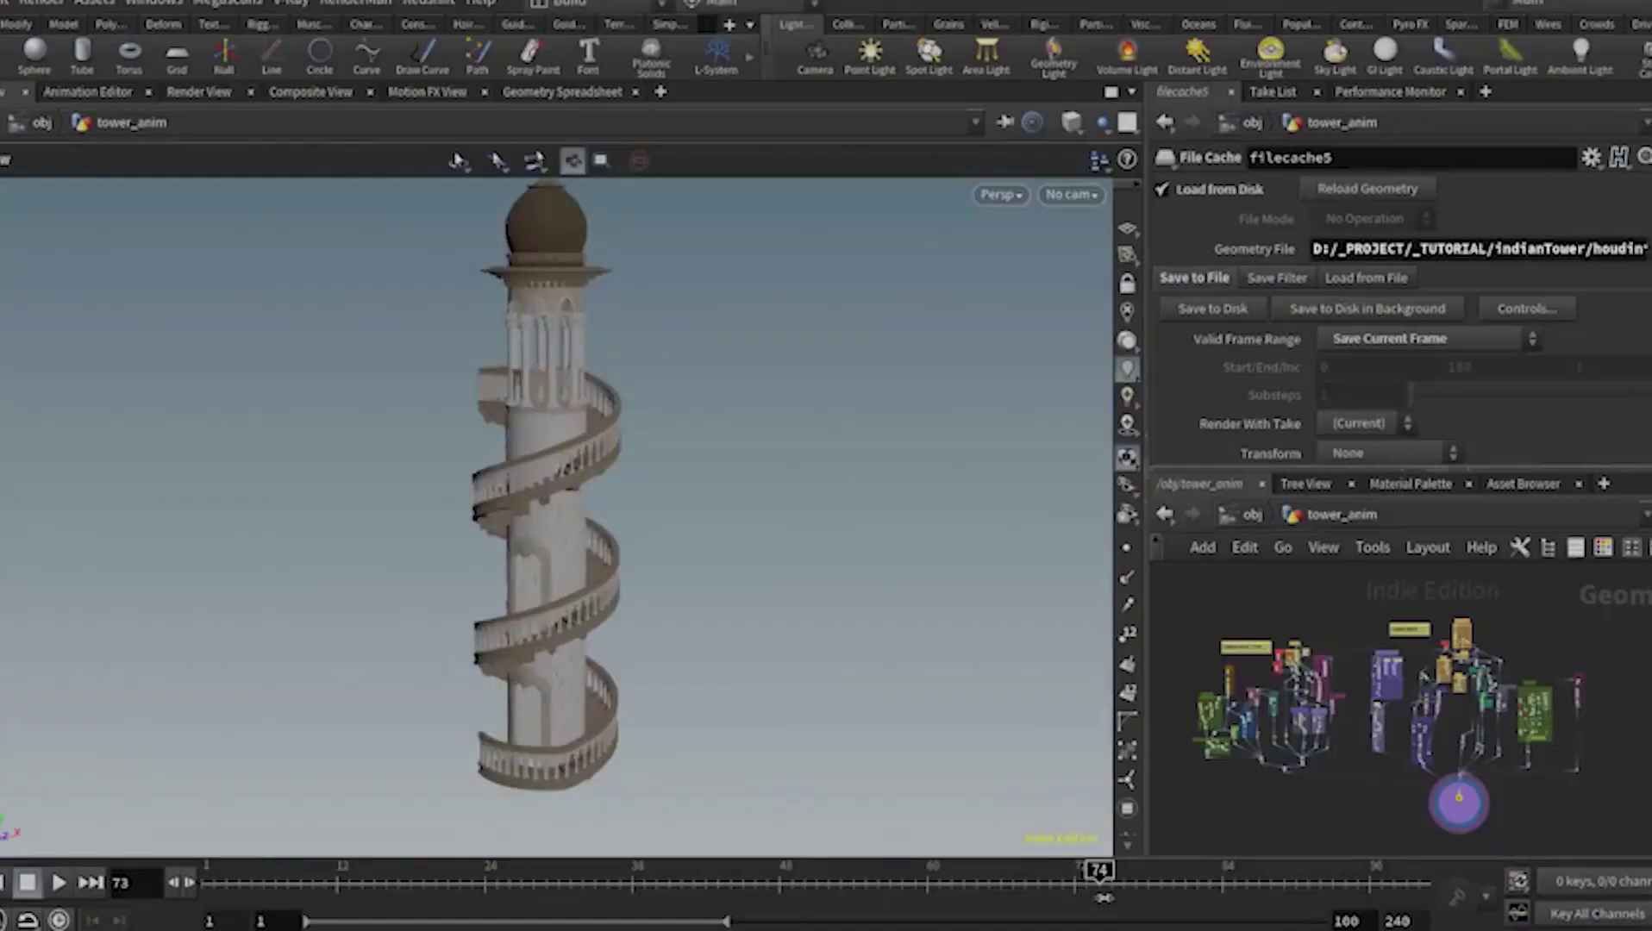
# Step: Orbit around the spiral-stair tower and close up its exploded bricks
pyautogui.scroll(5, 552, 517)
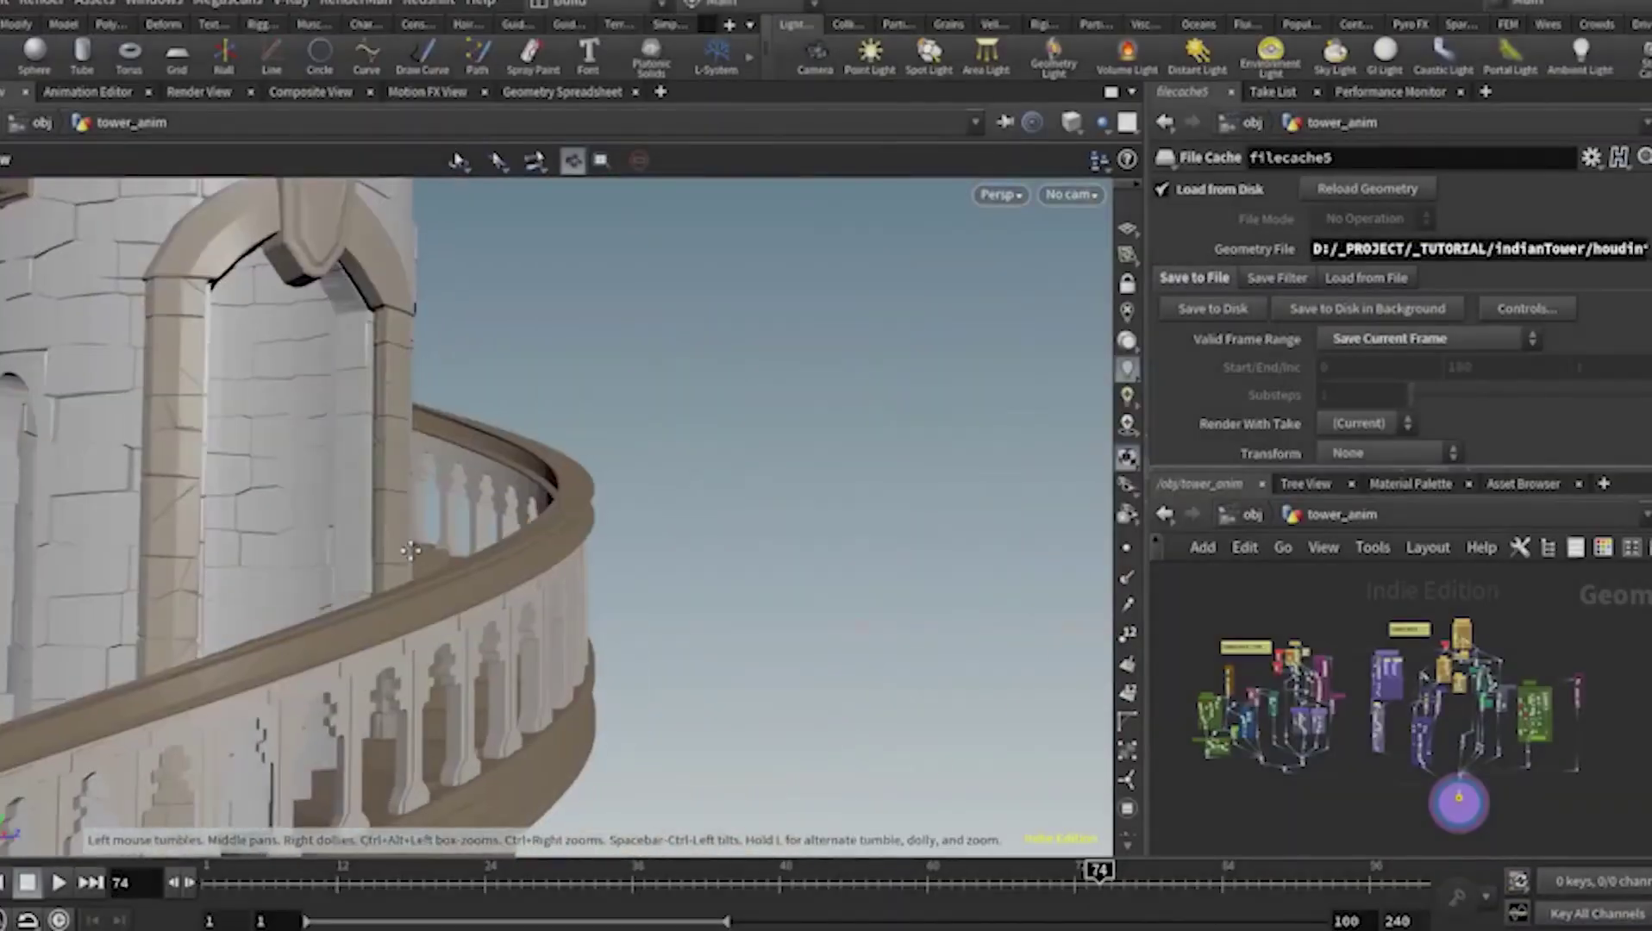
pyautogui.moveTo(819, 535); pyautogui.dragTo(755, 668)
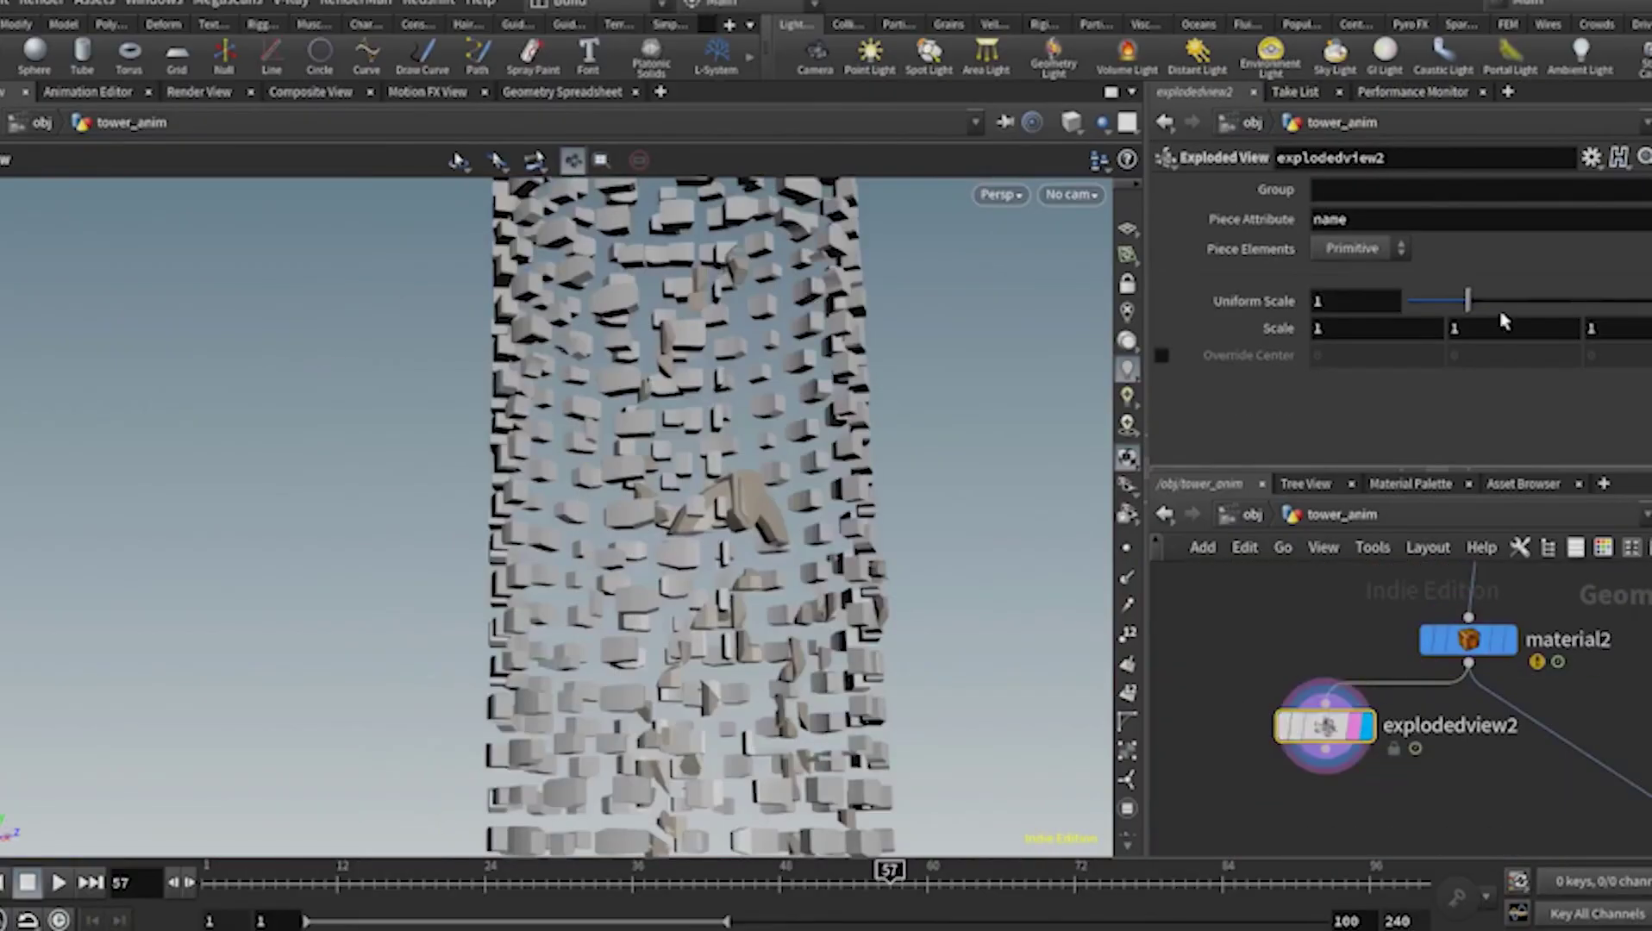
pyautogui.moveTo(1464, 295); pyautogui.dragTo(1423, 295)
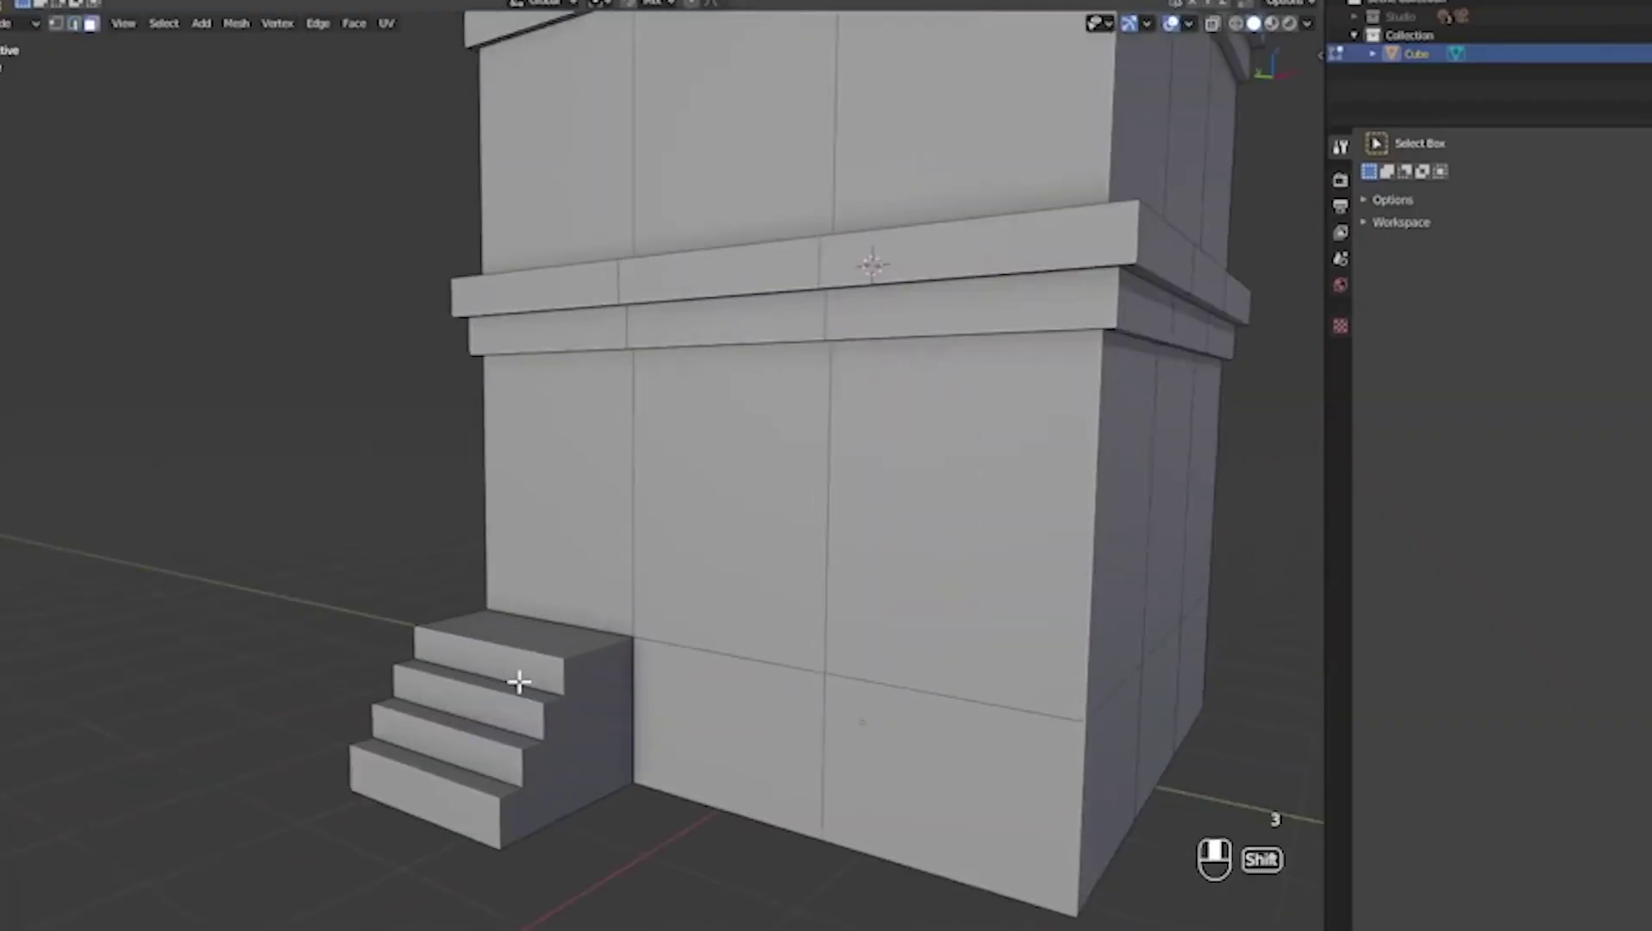
# Step: Inset the window faces and scale them horizontally, excluding the Z axis
pyautogui.hotkey('ctrl', 'z')
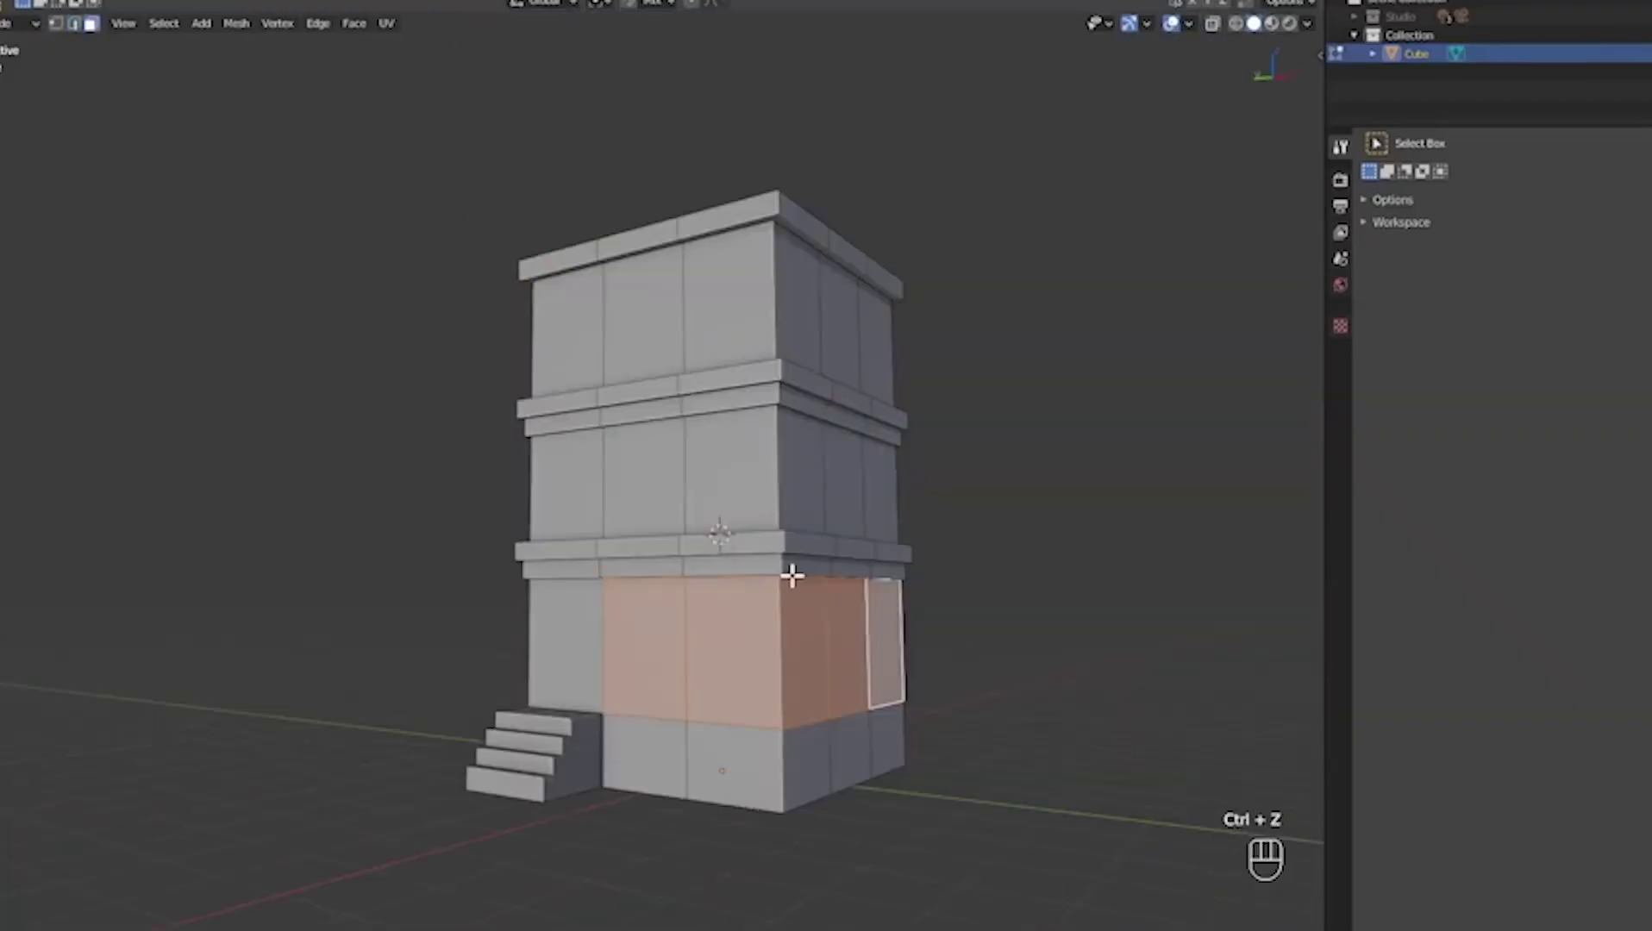
pyautogui.click(917, 514)
pyautogui.moveTo(918, 513); pyautogui.dragTo(842, 670, button='middle')
pyautogui.press('s')
pyautogui.hotkey('shift', 'z')
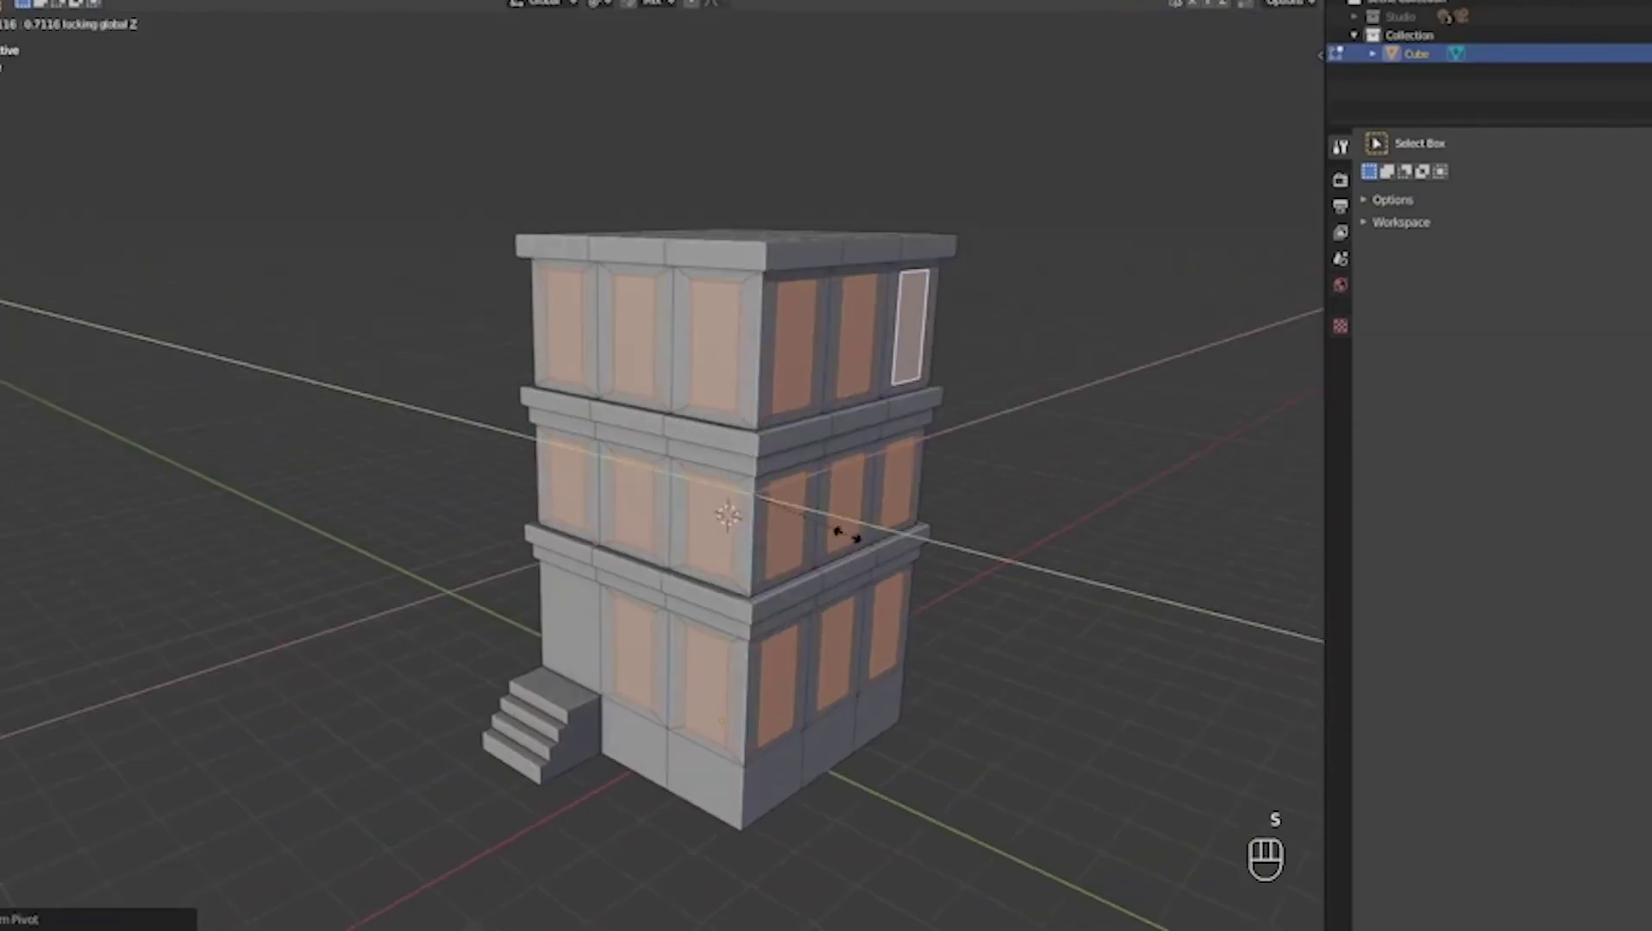
pyautogui.press('Tab')
# Step: Move the new cylinder chimney vertically into place on the roof
pyautogui.press('Tab')
# Step: Select a path of faces across the roof and inset them
pyautogui.click(609, 325)
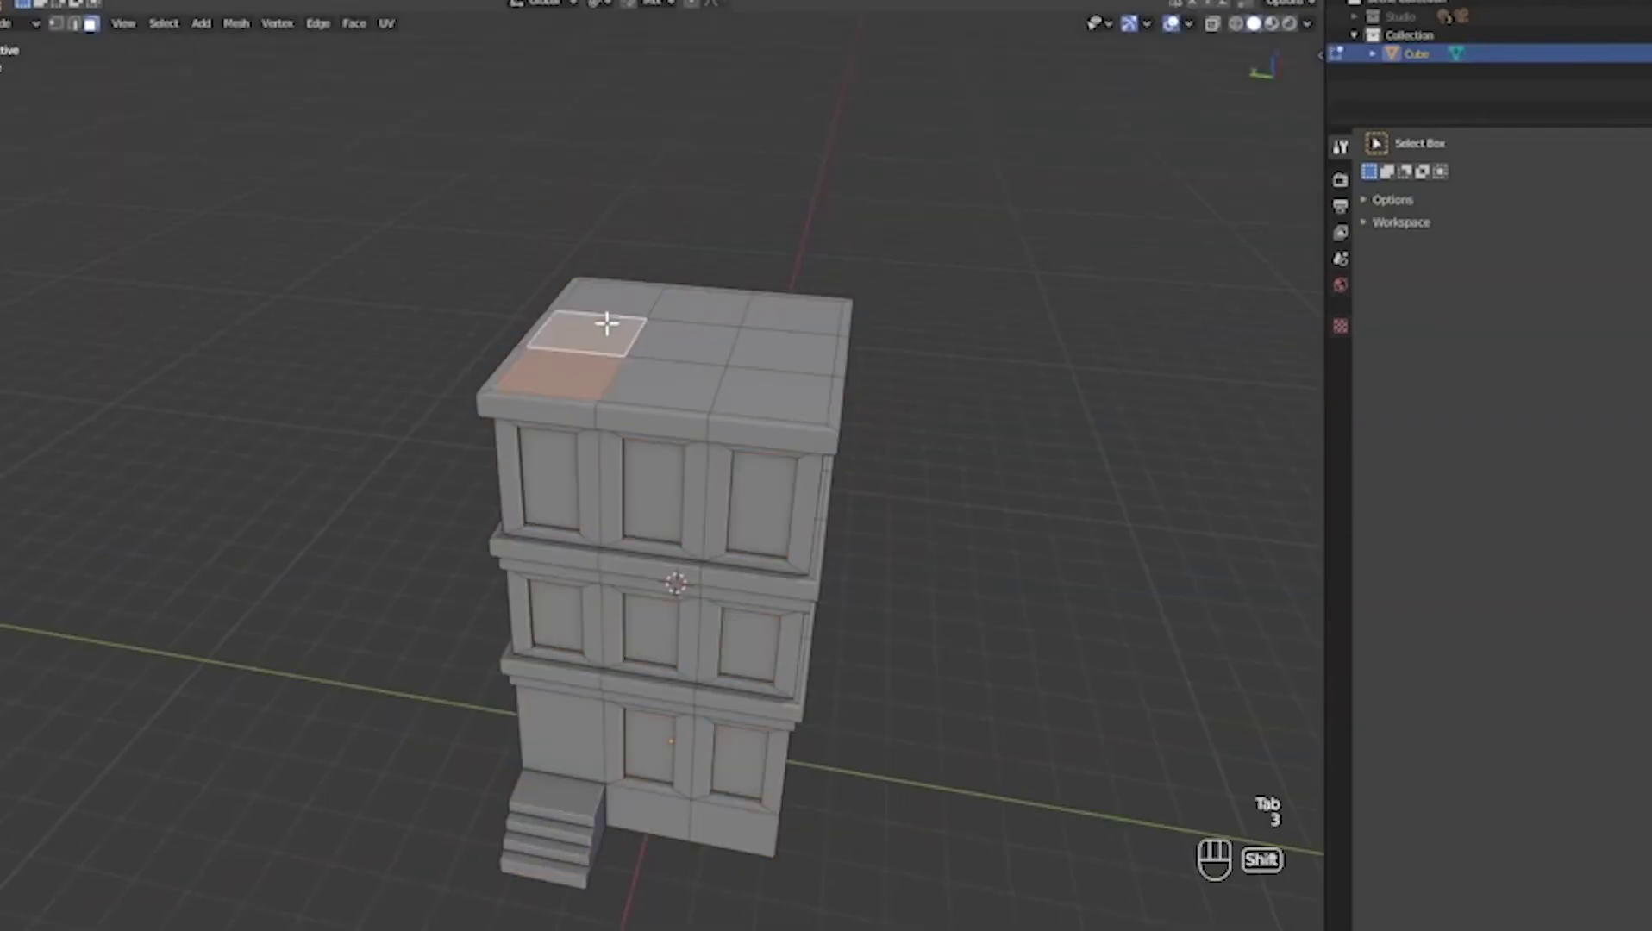
pyautogui.keyDown('ctrl'); pyautogui.keyDown('shift'); pyautogui.click(776, 311); pyautogui.keyUp('shift'); pyautogui.keyUp('ctrl')
pyautogui.moveTo(776, 310); pyautogui.dragTo(845, 499, button='middle')
pyautogui.press('i')
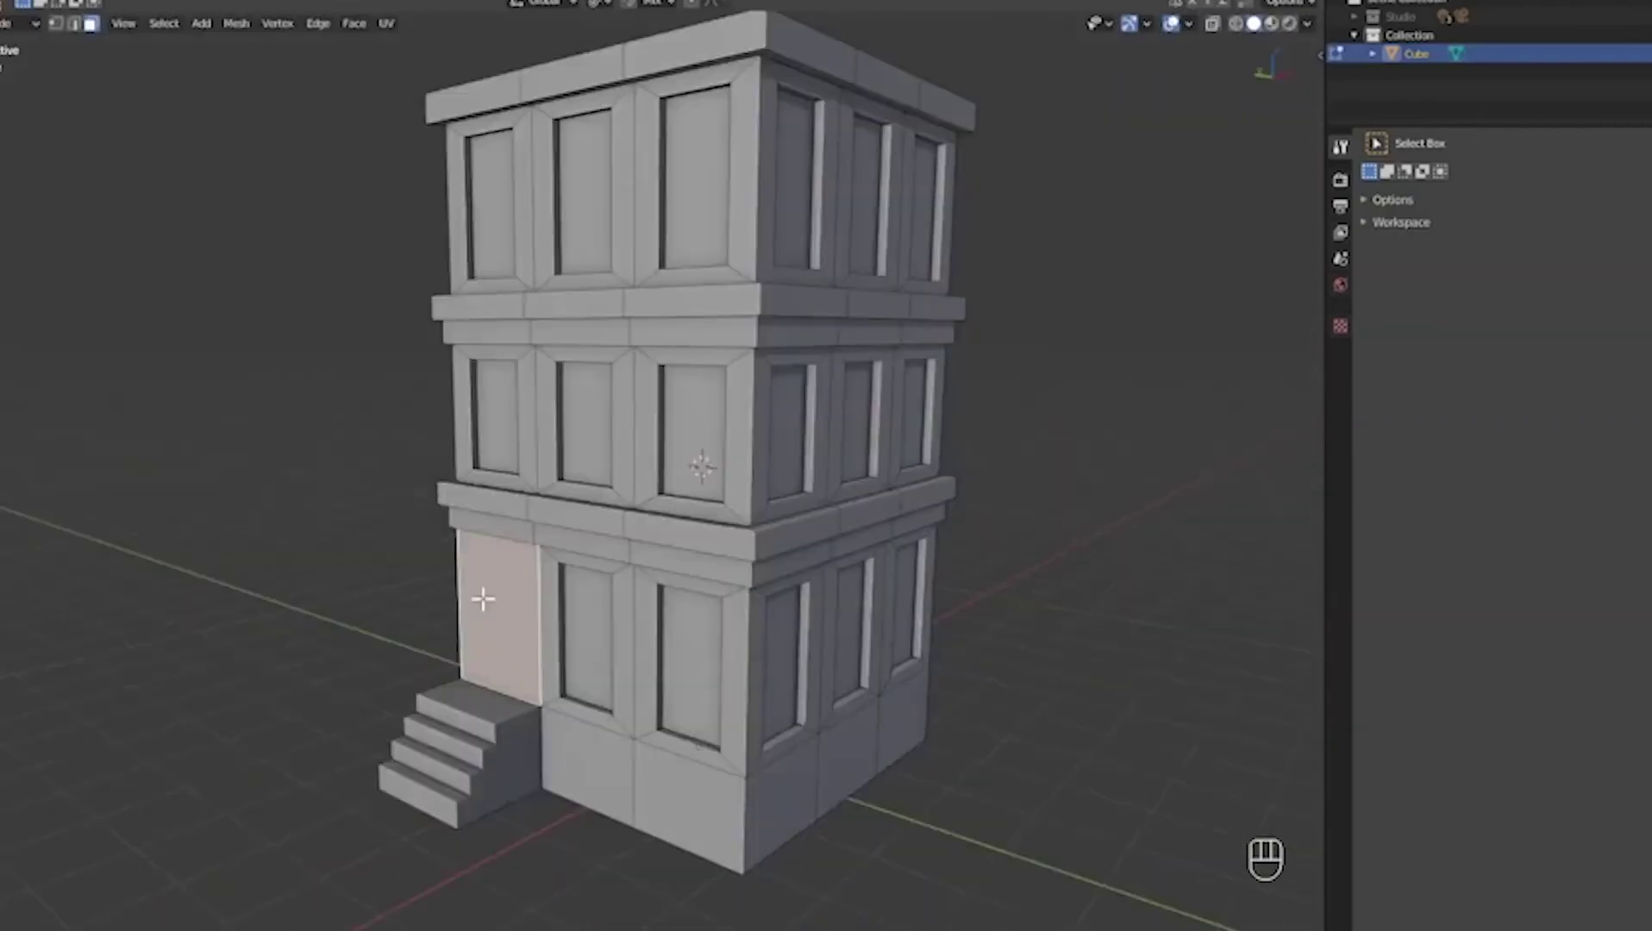
pyautogui.scroll(3, 759, 575)
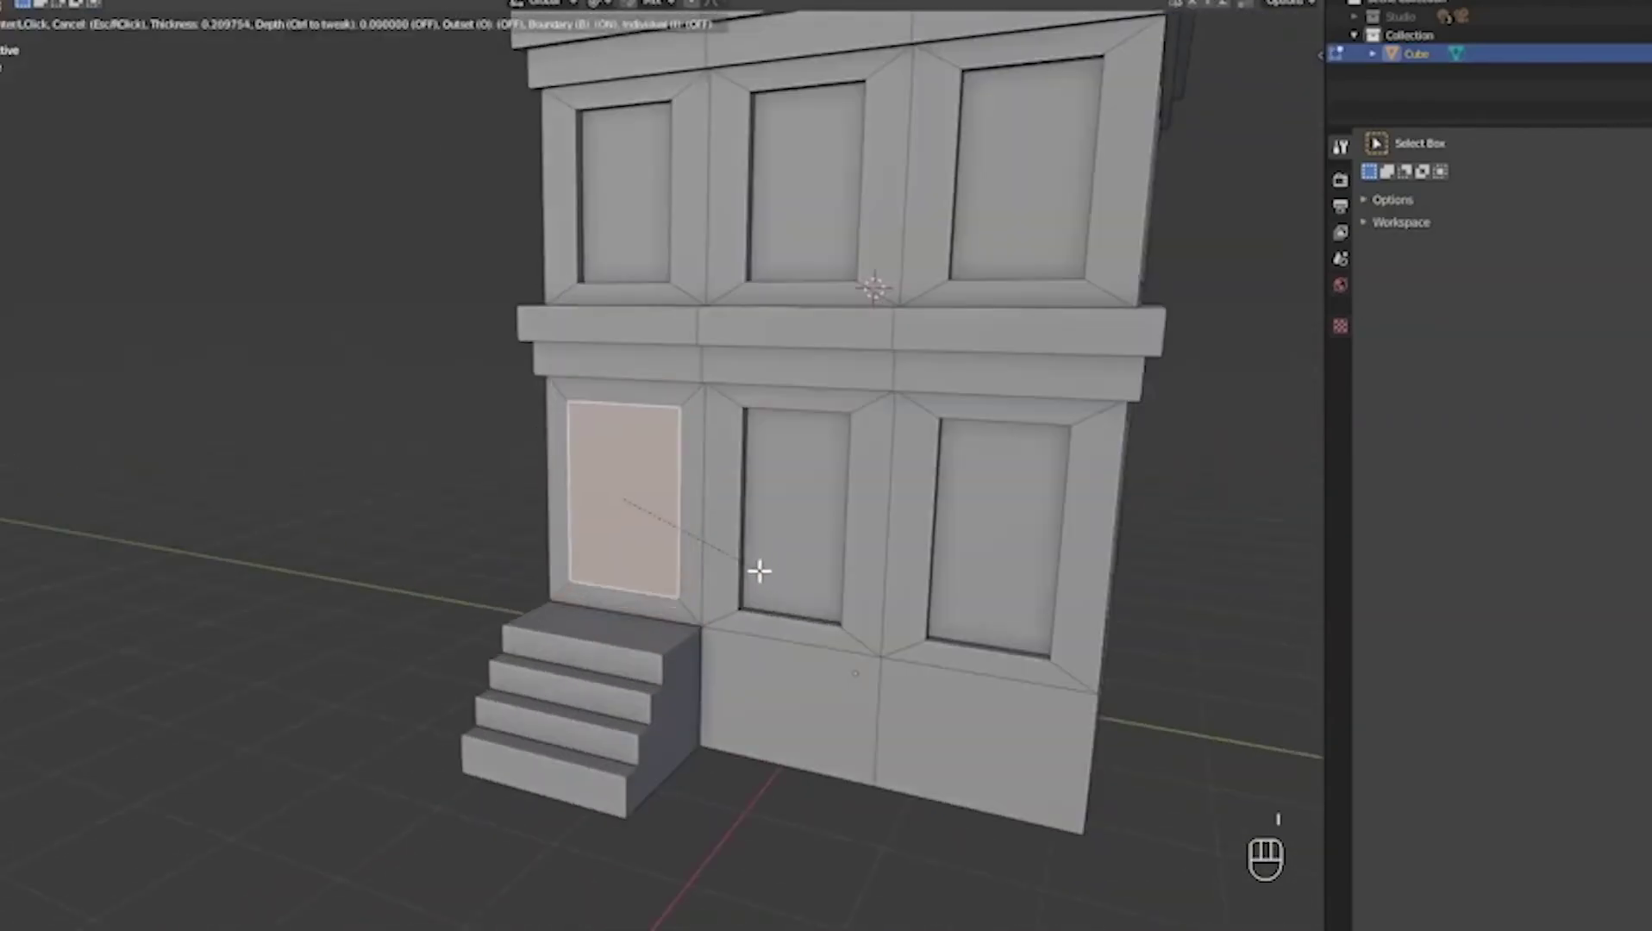
# Step: Recess the door face by moving it along Z
pyautogui.press('g')
pyautogui.press('z')
pyautogui.click(655, 616)
pyautogui.scroll(-2, 645, 597)
pyautogui.press('Tab')
pyautogui.scroll(-5, 654, 514)
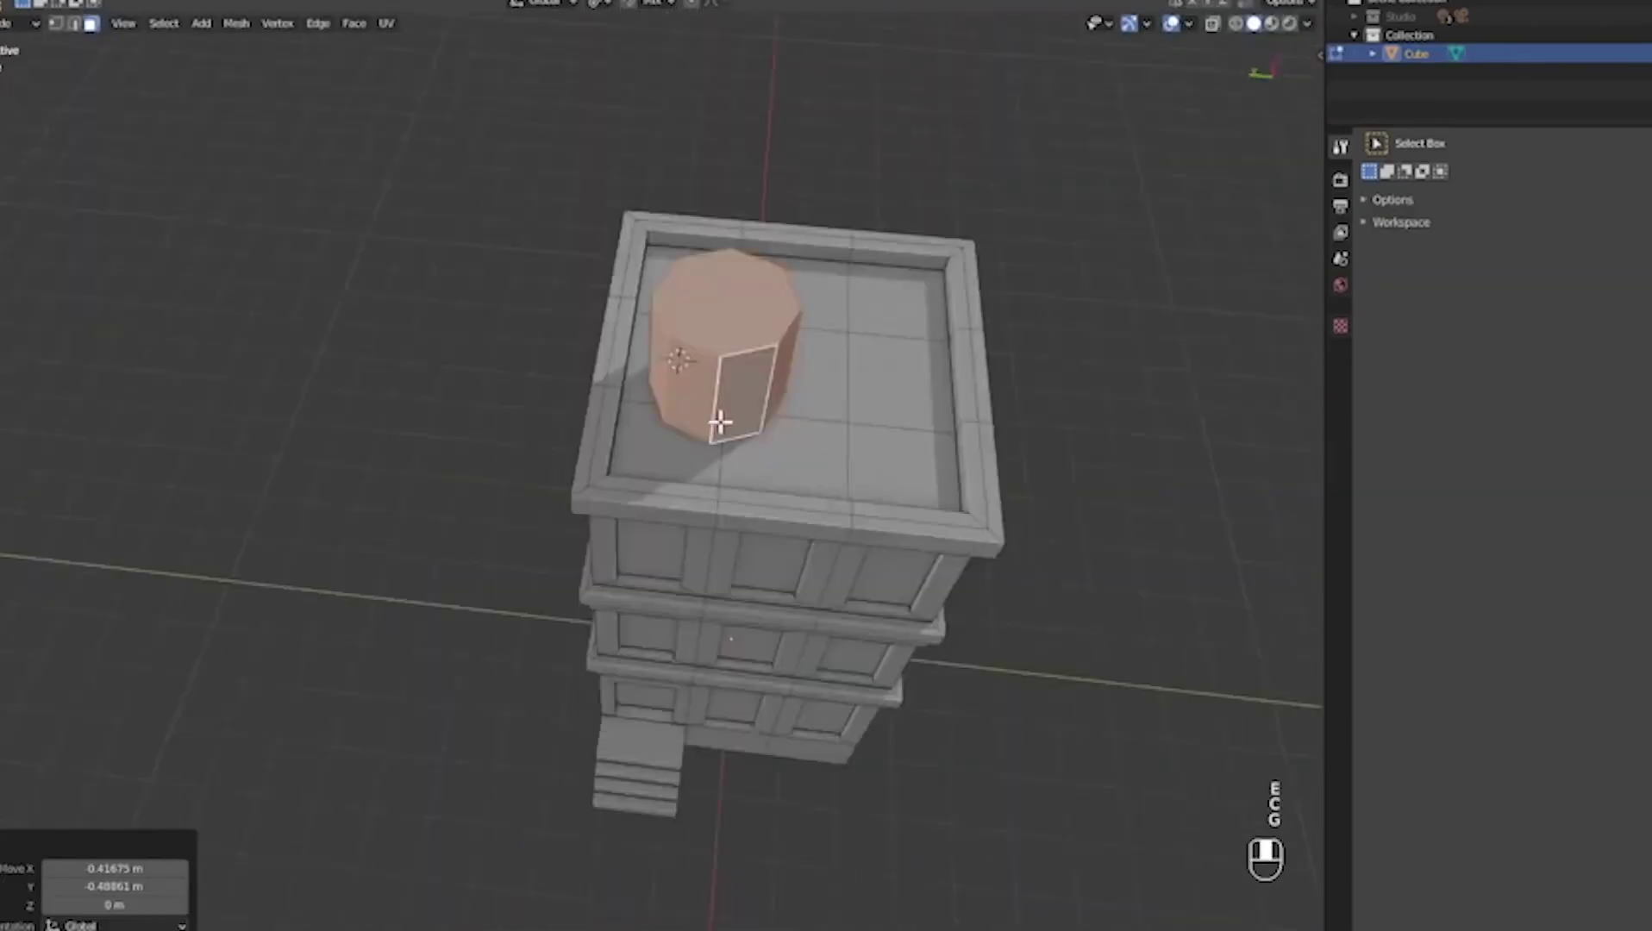
pyautogui.press('g')
pyautogui.press('z')
pyautogui.moveTo(719, 423); pyautogui.dragTo(648, 535, button='middle')
# Step: Raise the roof rim edge loop and add a centred loop cut around the roof band
pyautogui.hotkey('alt', 'a')
pyautogui.keyDown('alt'); pyautogui.click(648, 534); pyautogui.keyUp('alt')
pyautogui.rightClick(904, 565)
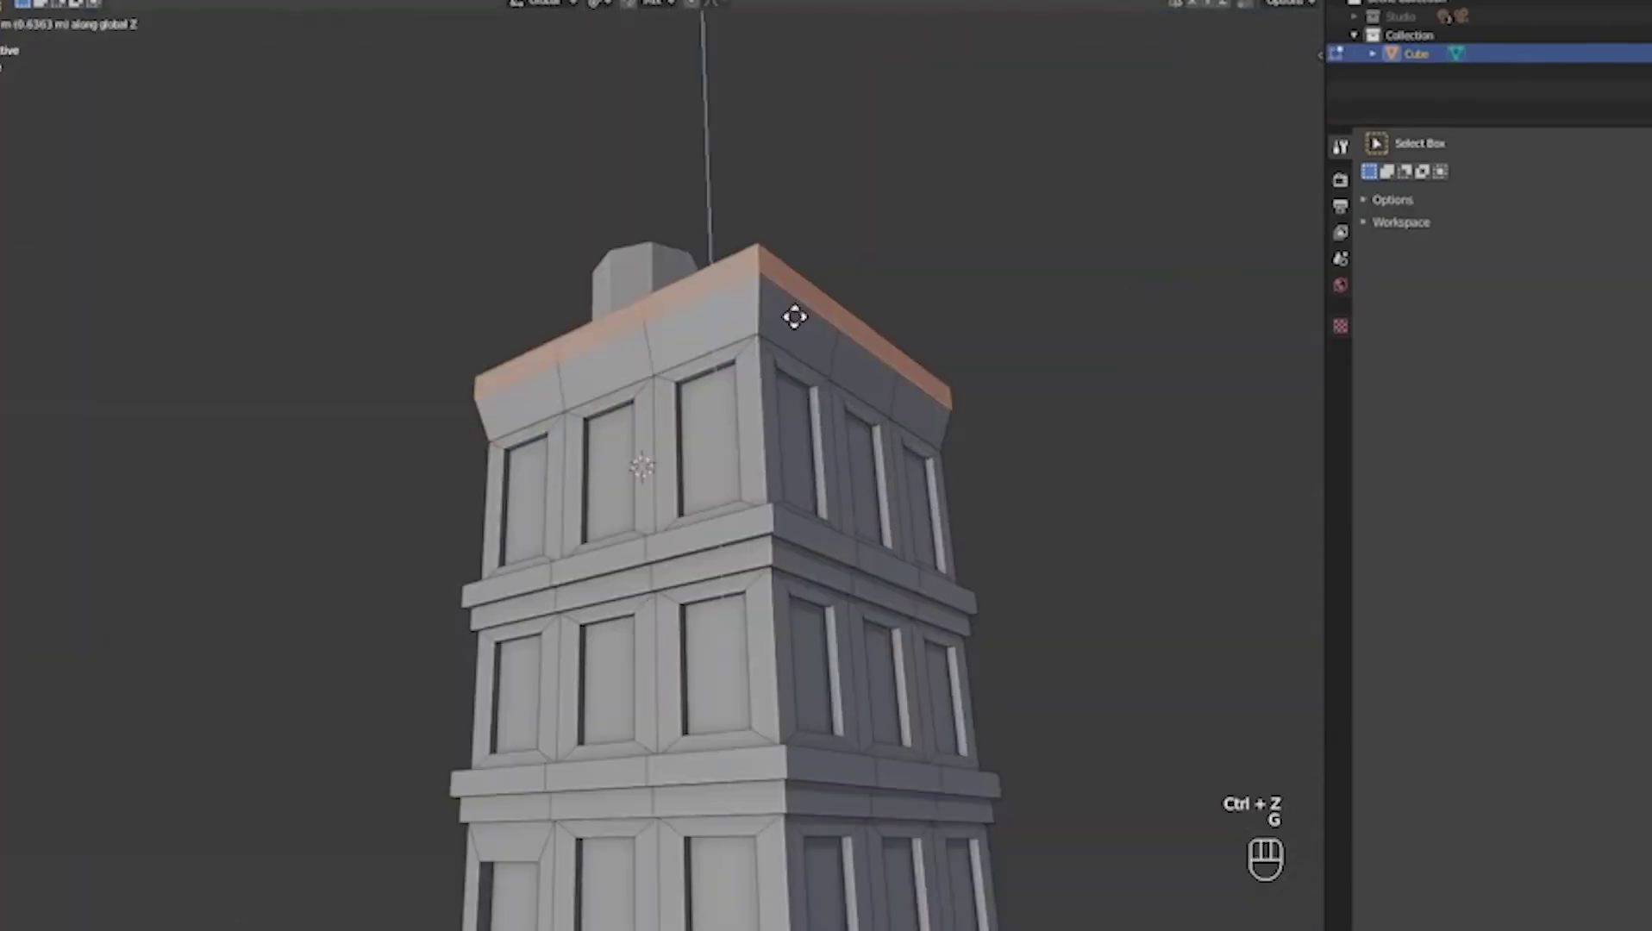
pyautogui.click(737, 488)
pyautogui.hotkey('ctrl', 'r')
pyautogui.click(634, 515)
pyautogui.rightClick(634, 515)
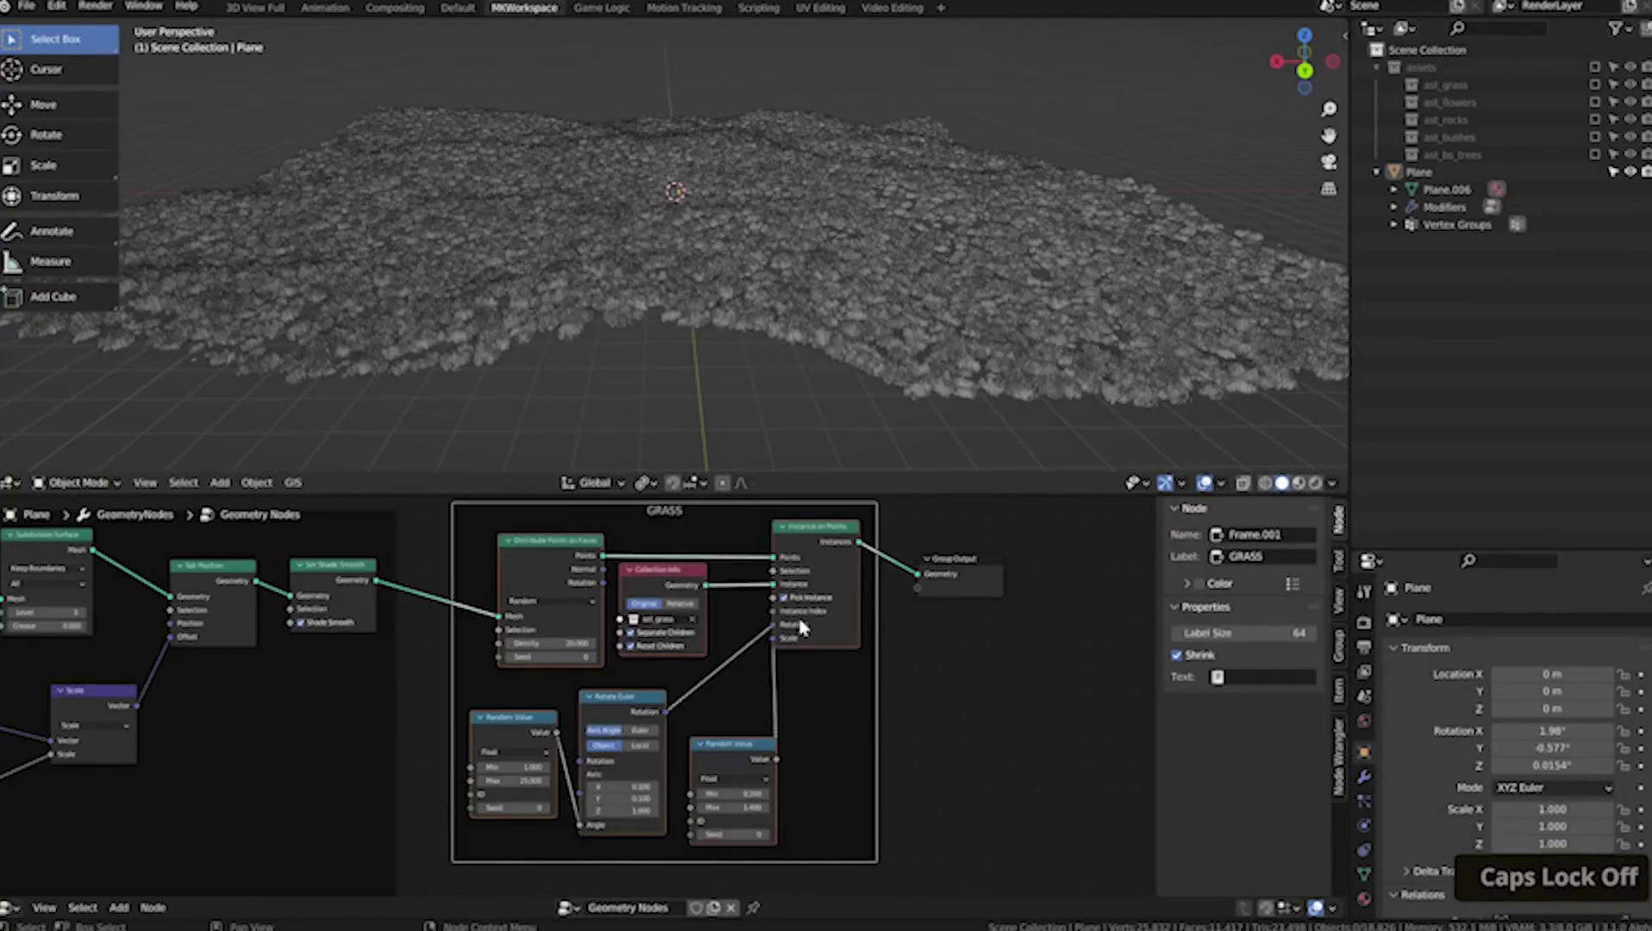
# Step: Slide the duplicated hill along Y and play back the grass-scattered scene
pyautogui.scroll(3, 435, 778)
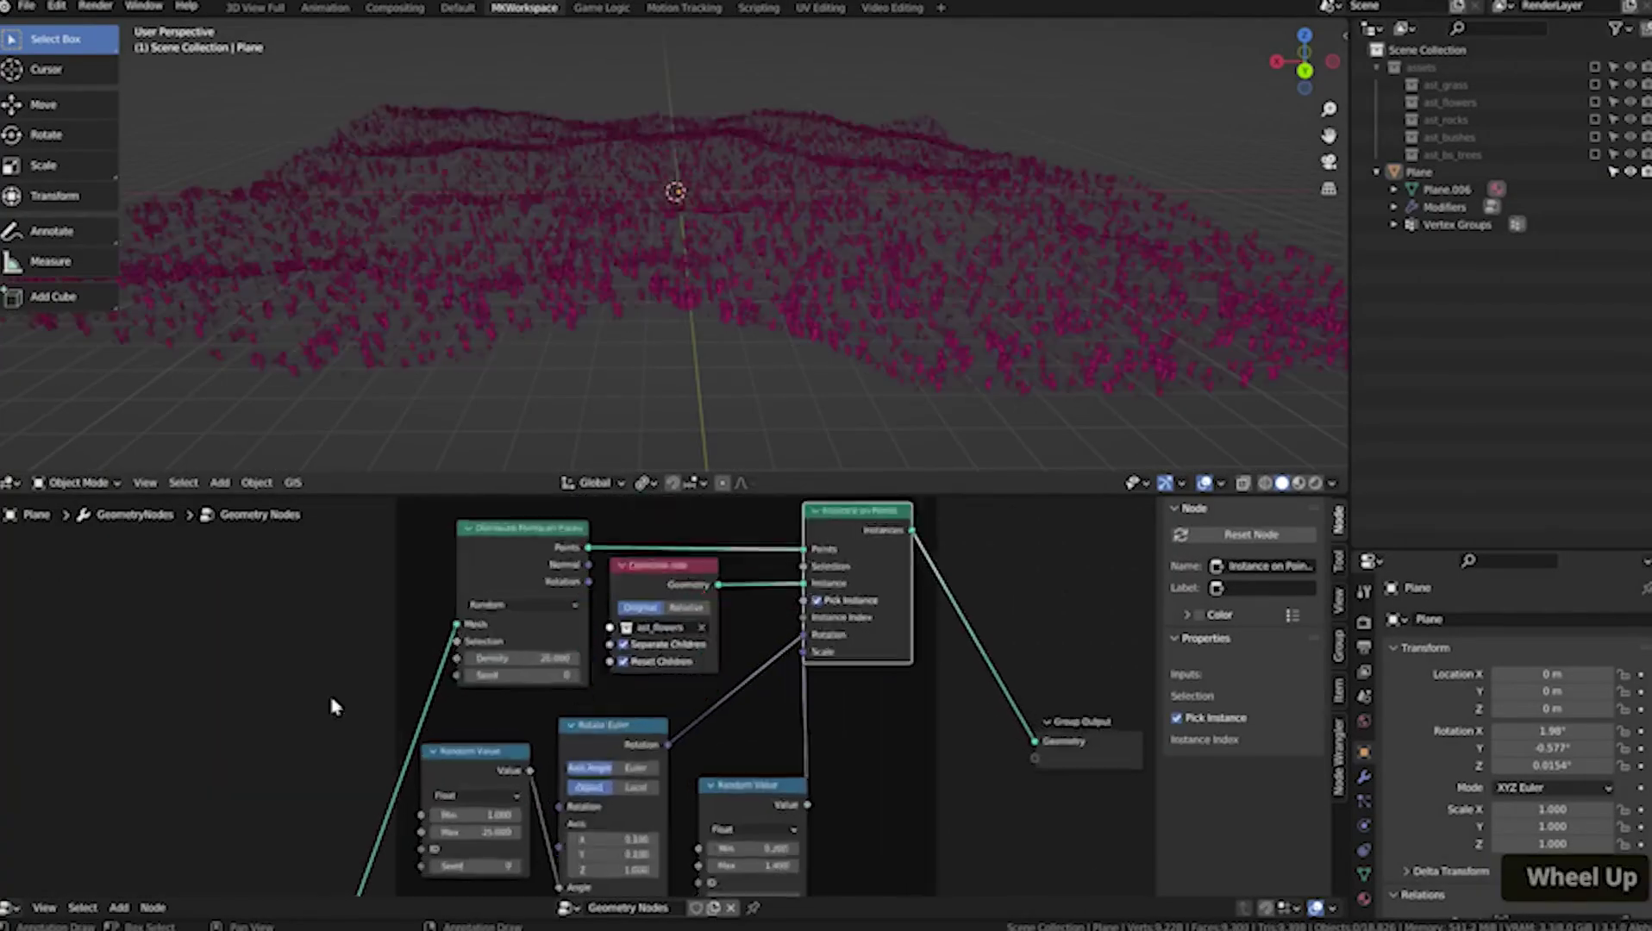
pyautogui.middleClick(747, 623)
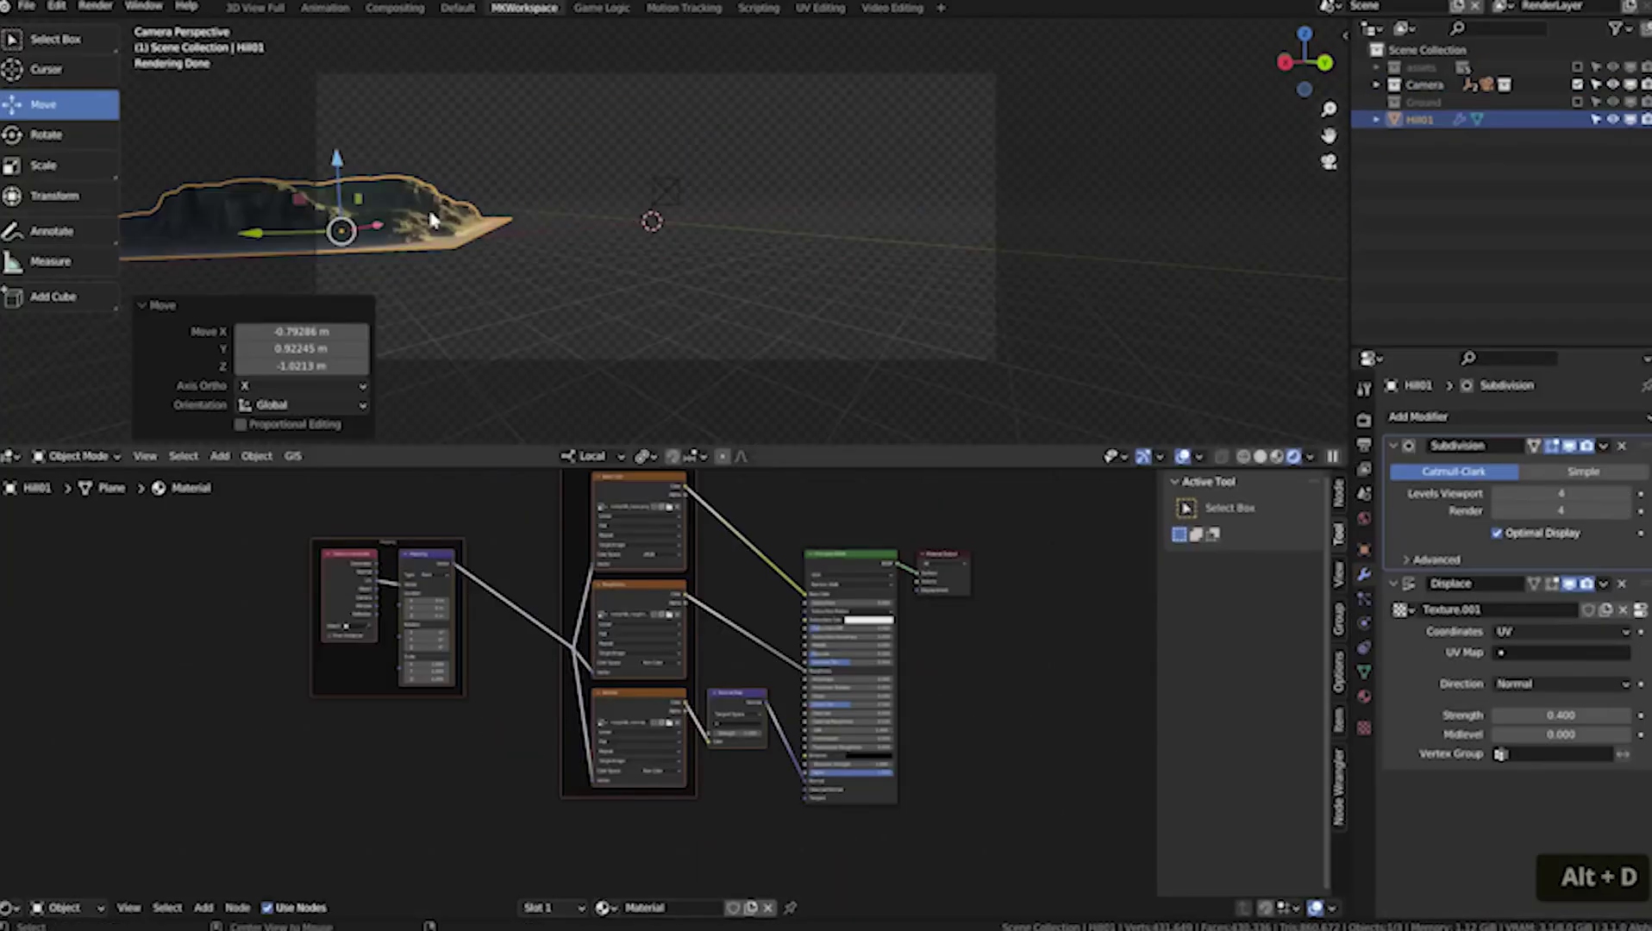
pyautogui.press('y')
pyautogui.press('space')
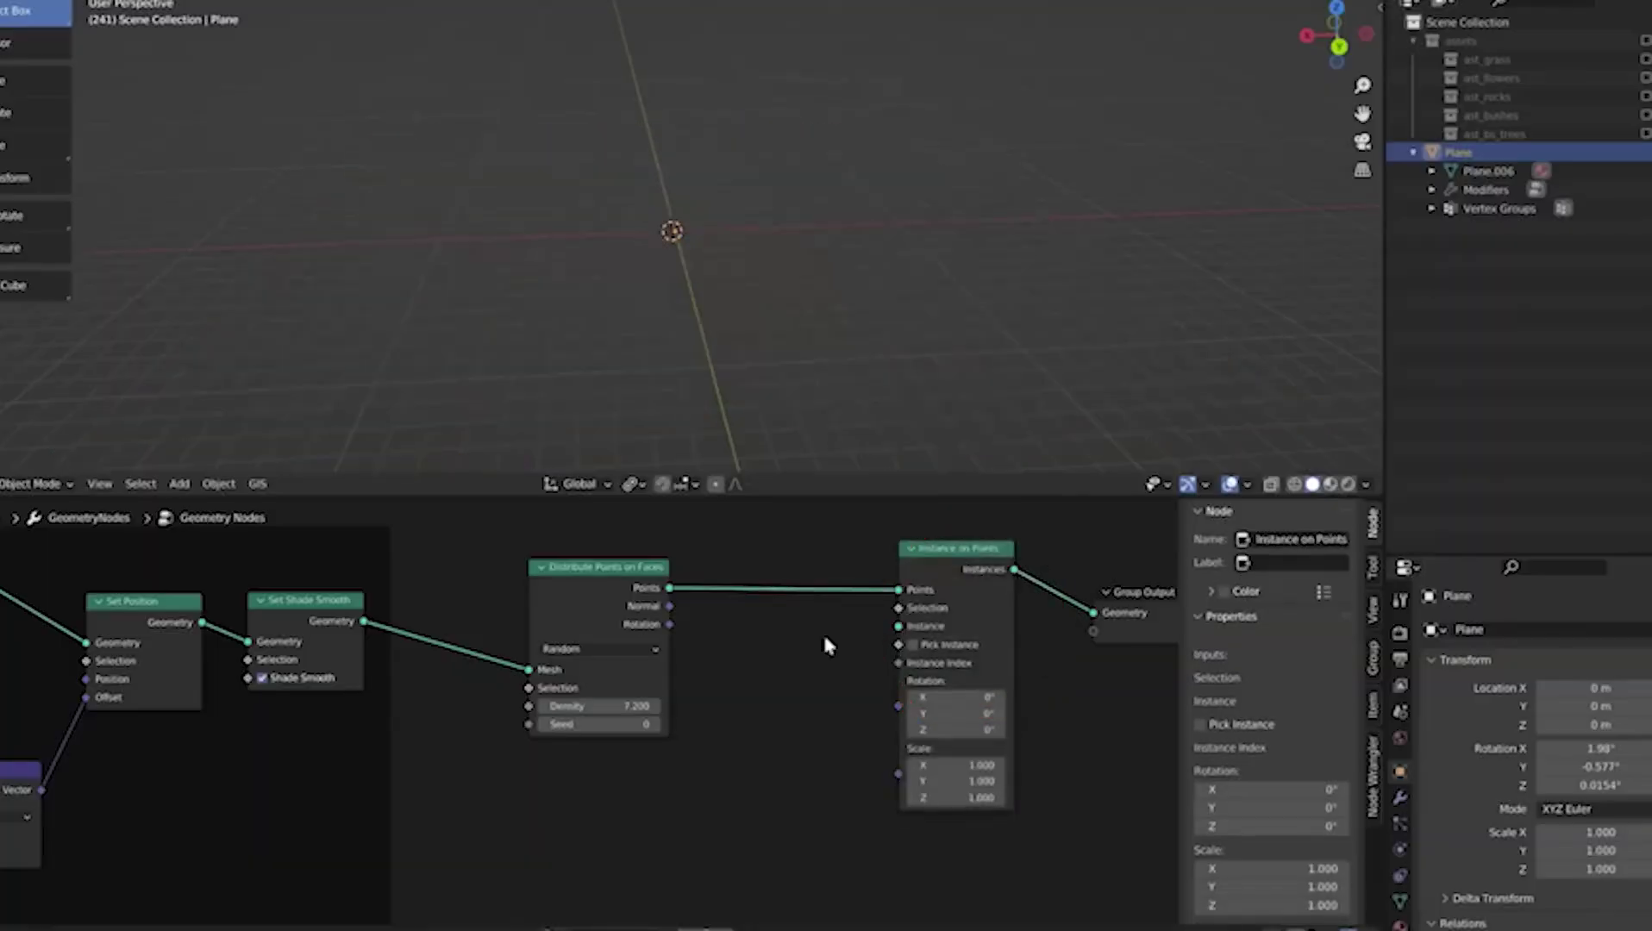
pyautogui.hotkey('shift', 'a')
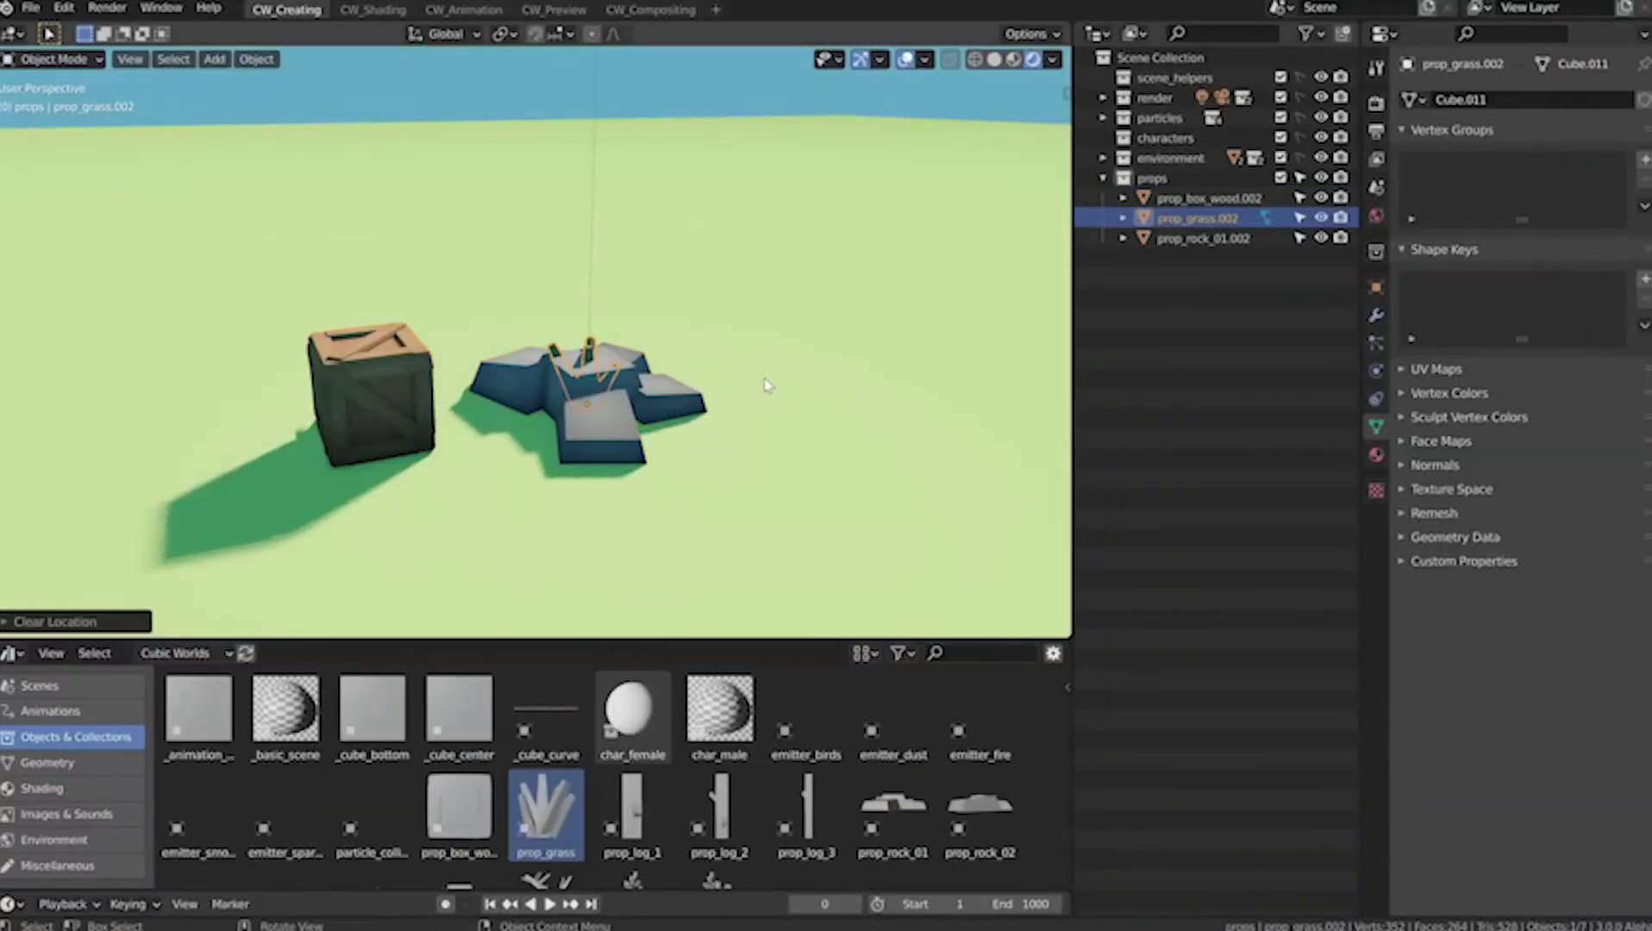
# Step: Place the grass prop beside the rock, then duplicate and rotate an arm block
pyautogui.press('g')
pyautogui.click(901, 397)
pyautogui.hotkey('shift', 'd')
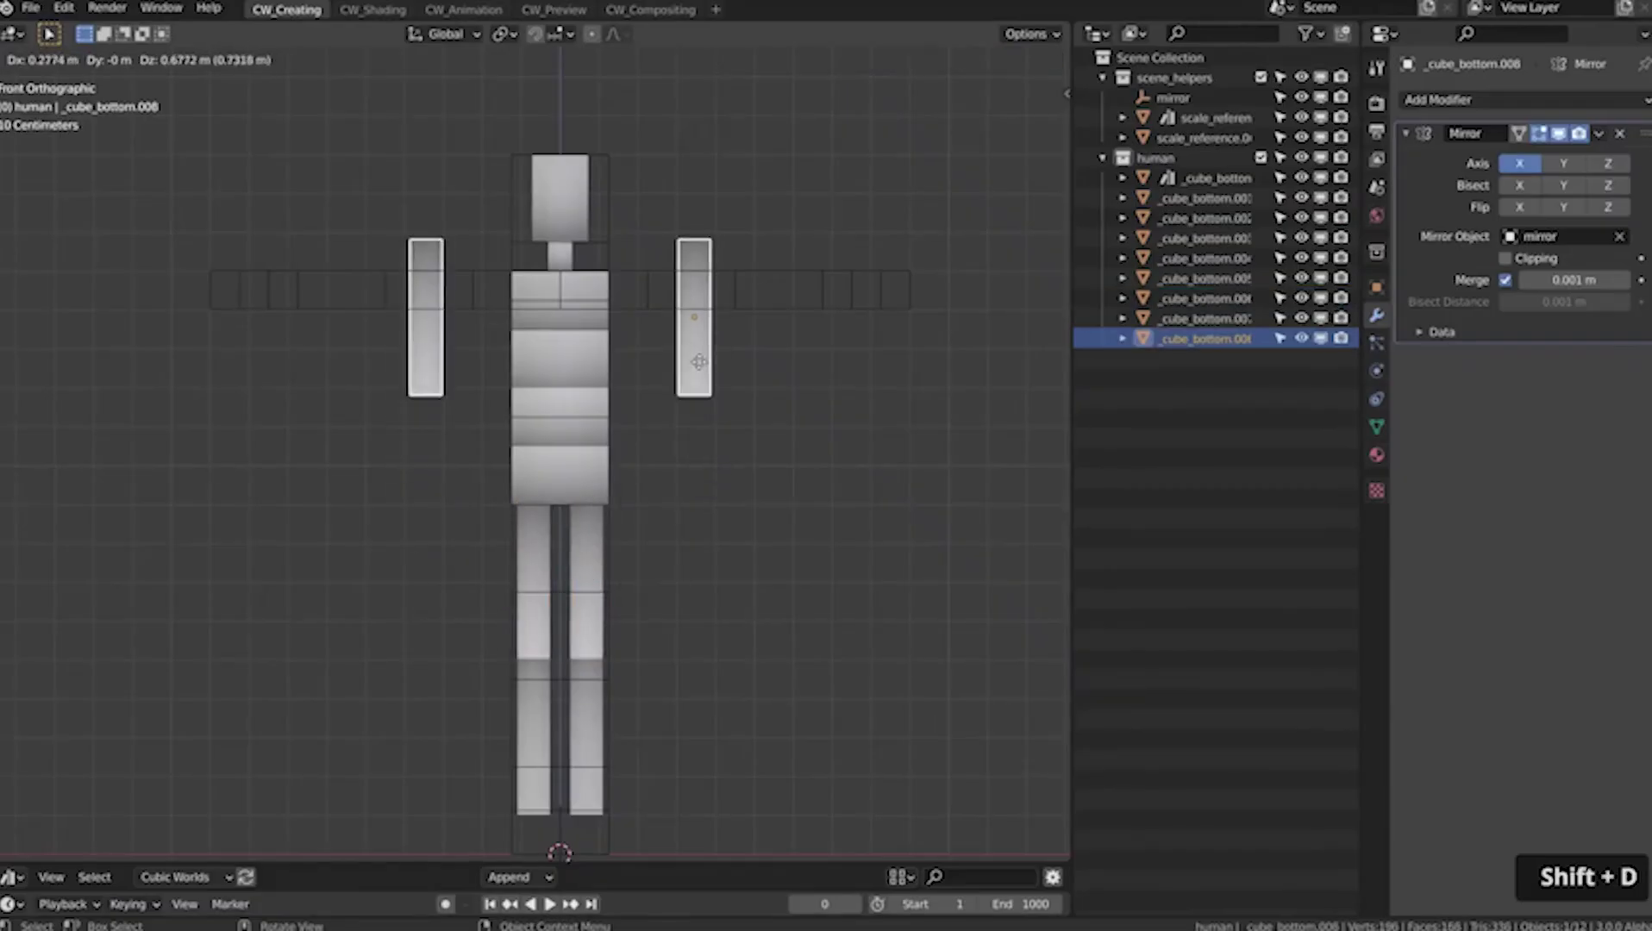
pyautogui.click(698, 362)
pyautogui.press('r')
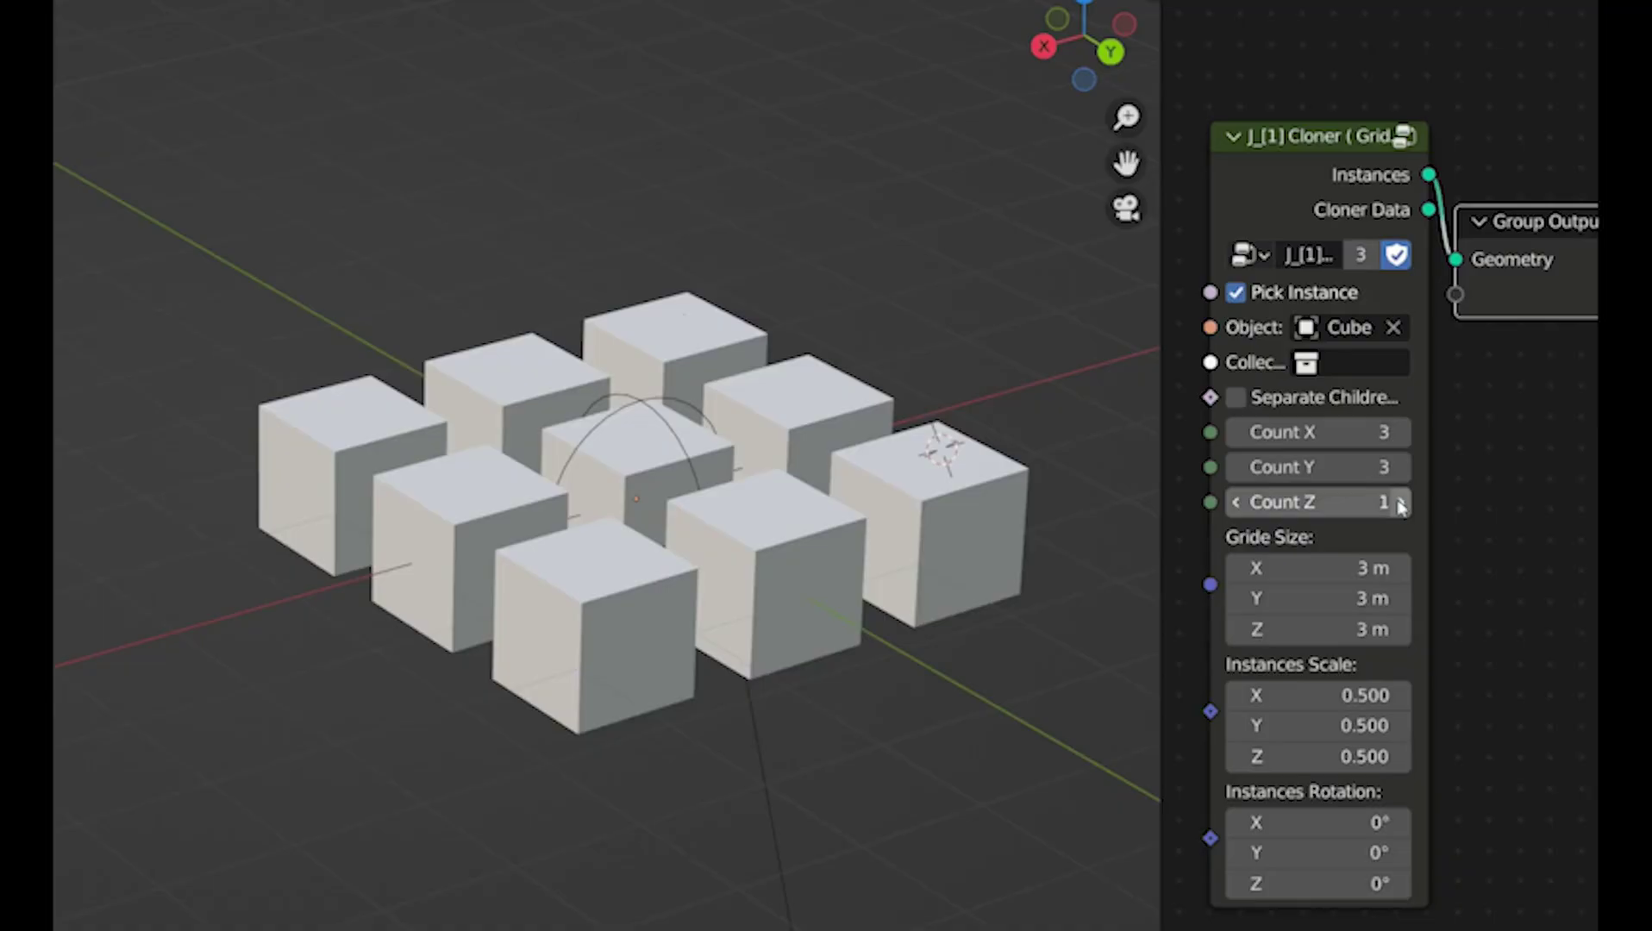
# Step: Raise the Cloner grid's Z count to 3 and Y count to 4, shrinking instances into small cubes
pyautogui.click(1400, 501)
pyautogui.click(1399, 502)
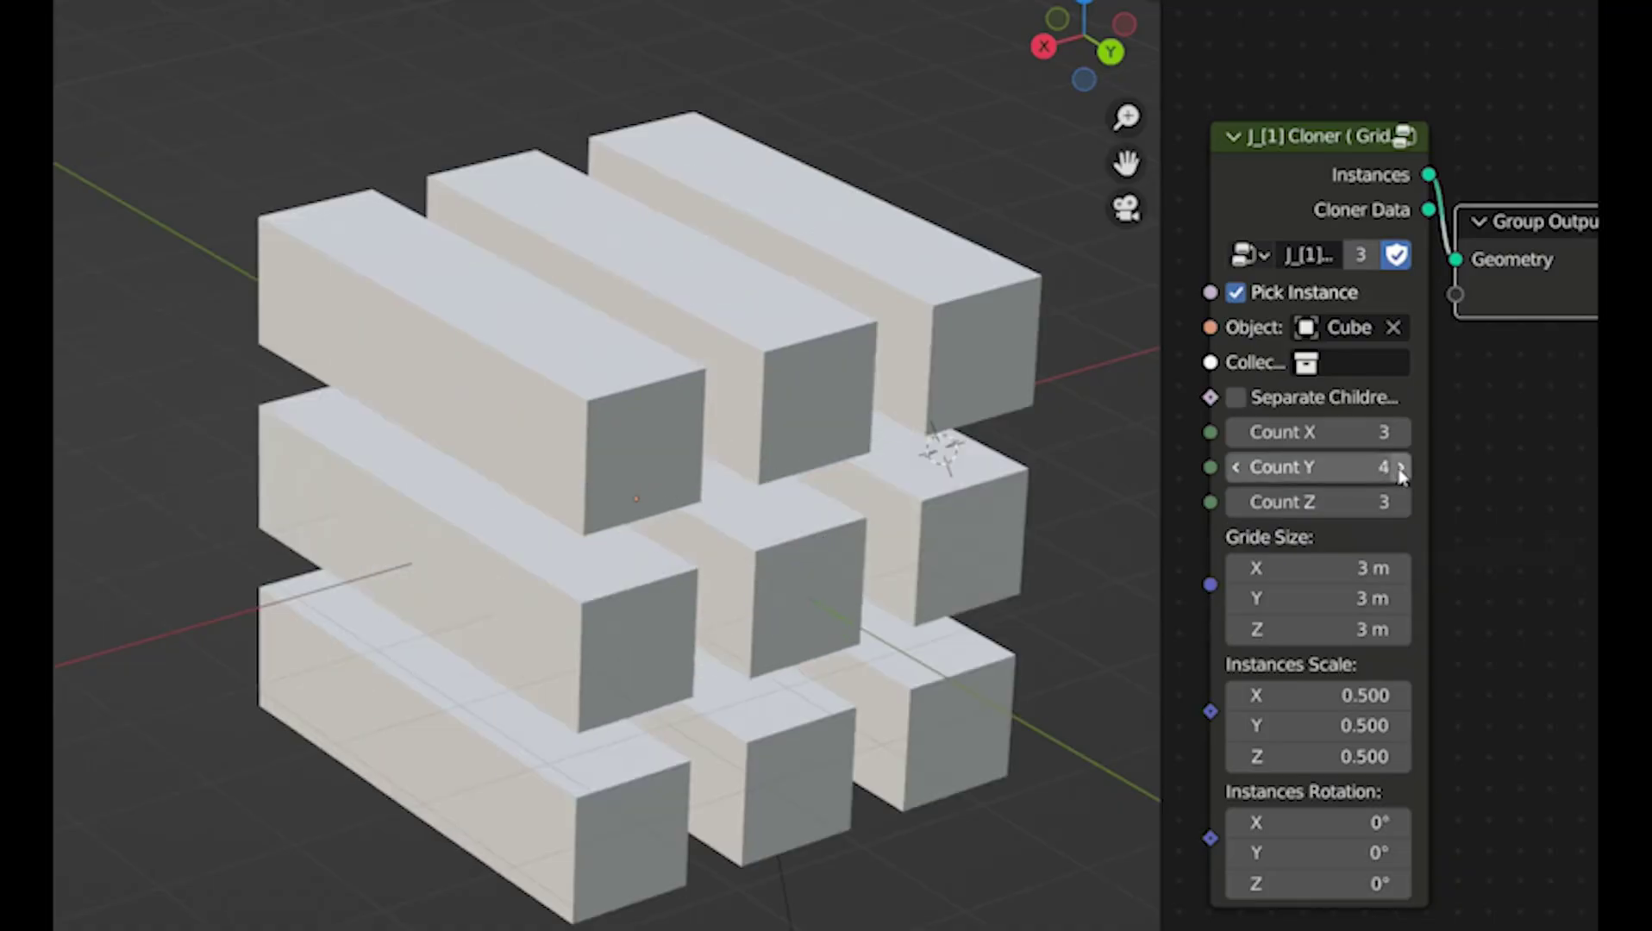
pyautogui.moveTo(1319, 694)
pyautogui.mouseDown()
pyautogui.moveTo(1319, 756)
pyautogui.moveTo(1250, 756)
pyautogui.mouseUp()
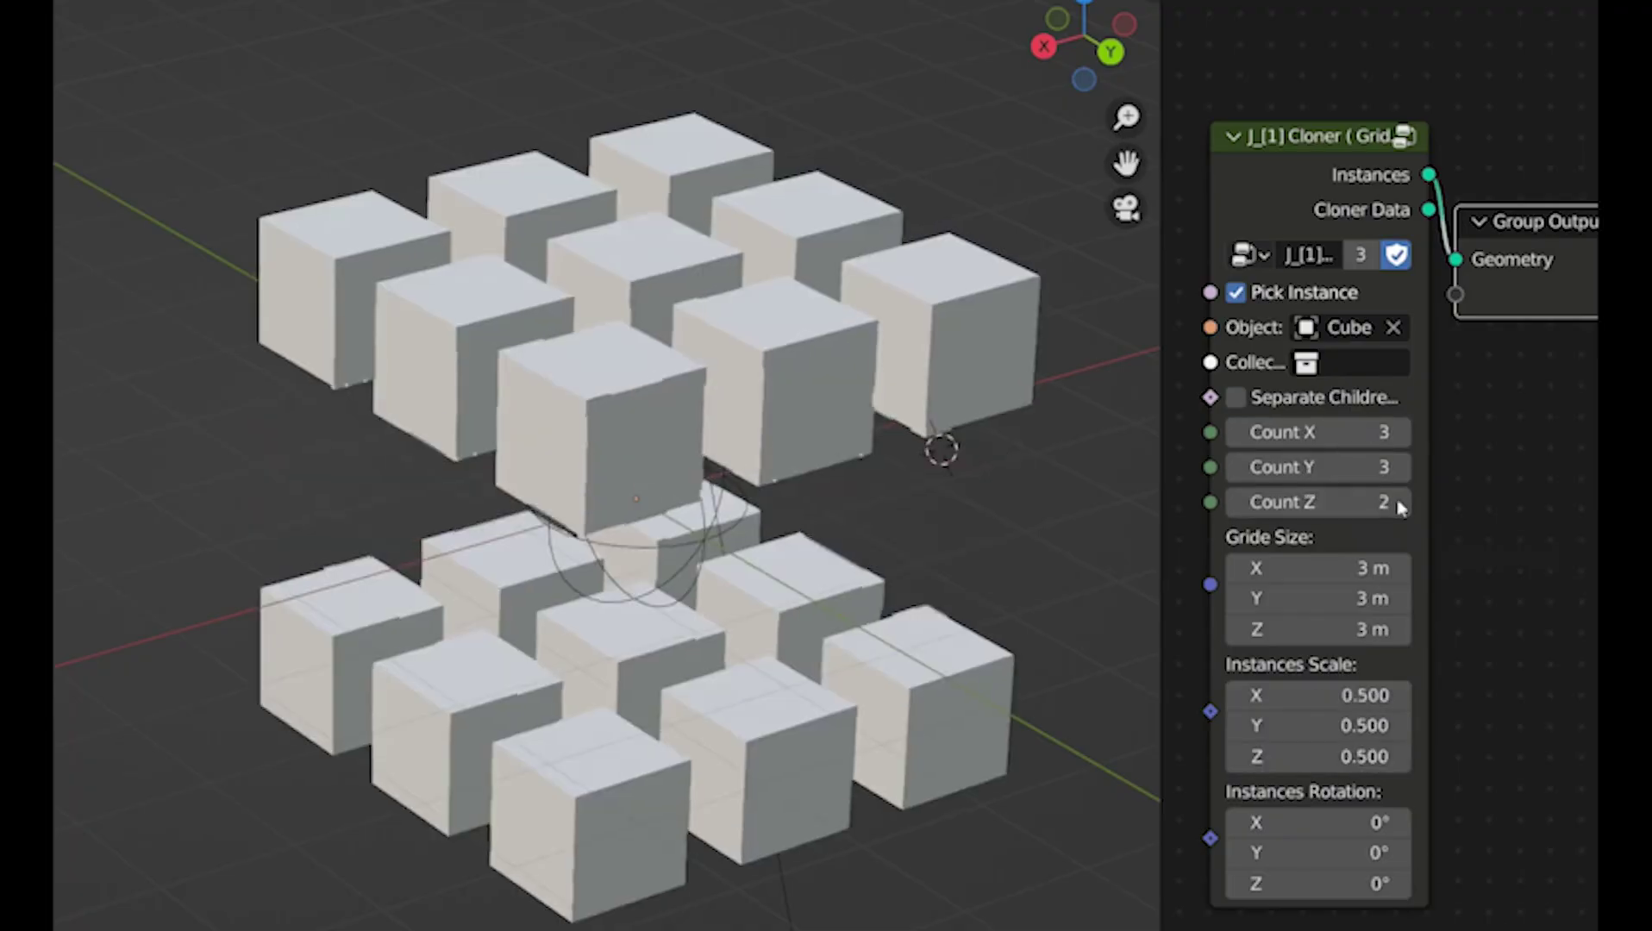
pyautogui.click(1400, 502)
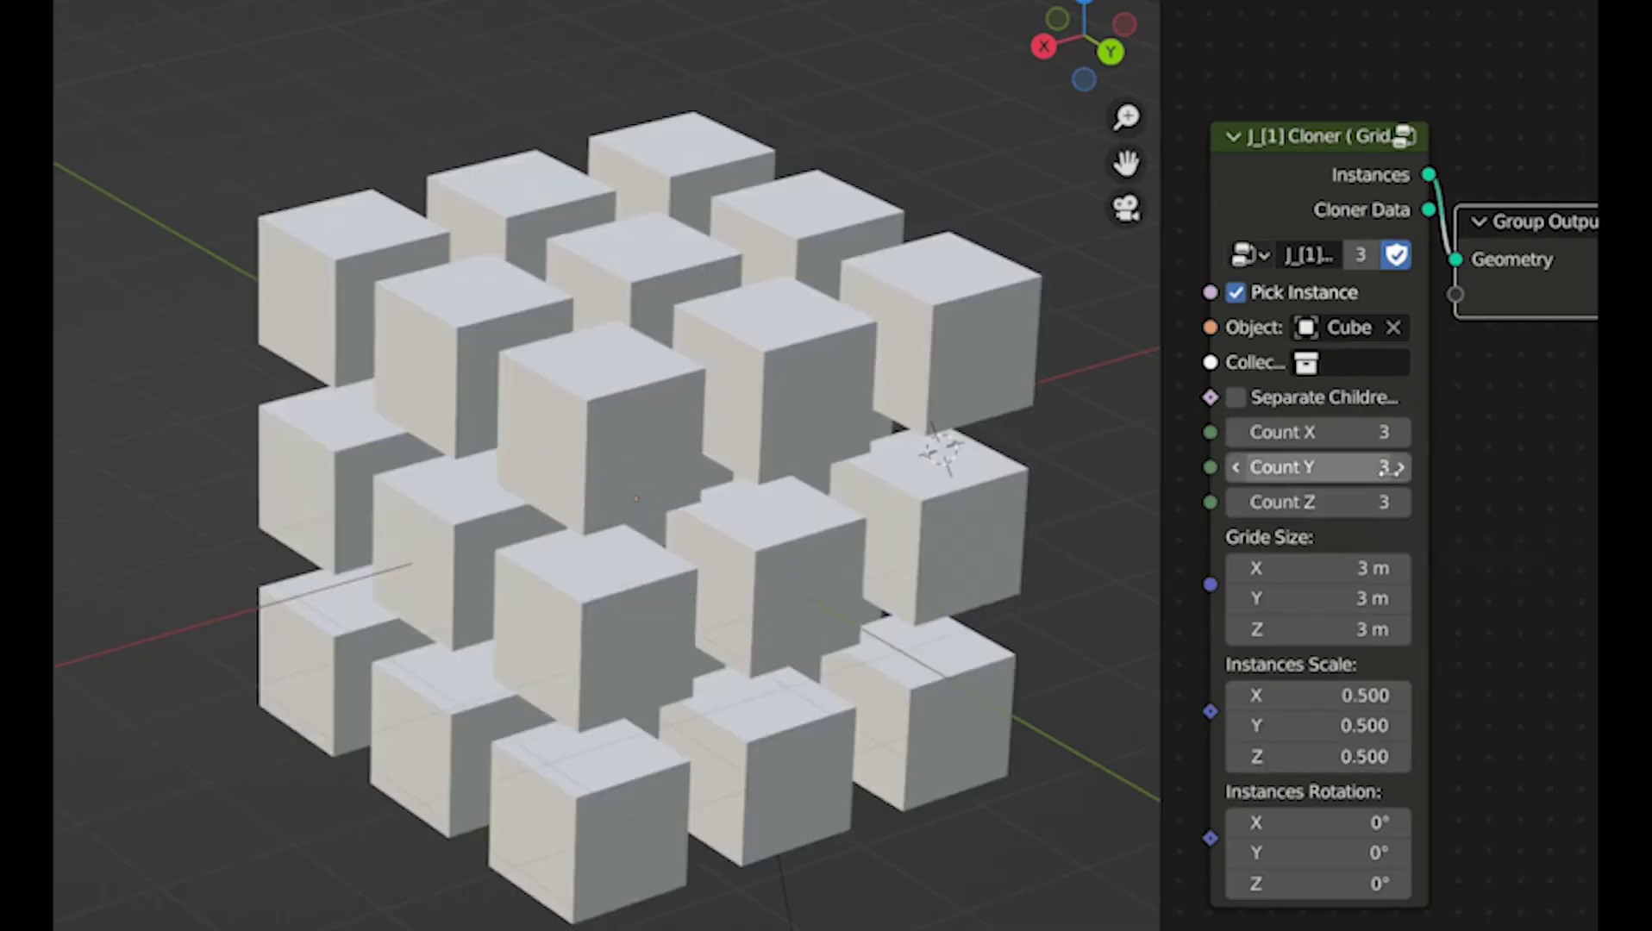
pyautogui.click(1397, 467)
pyautogui.moveTo(1319, 695)
pyautogui.mouseDown()
pyautogui.moveTo(1315, 757)
pyautogui.moveTo(1194, 757)
pyautogui.mouseUp()
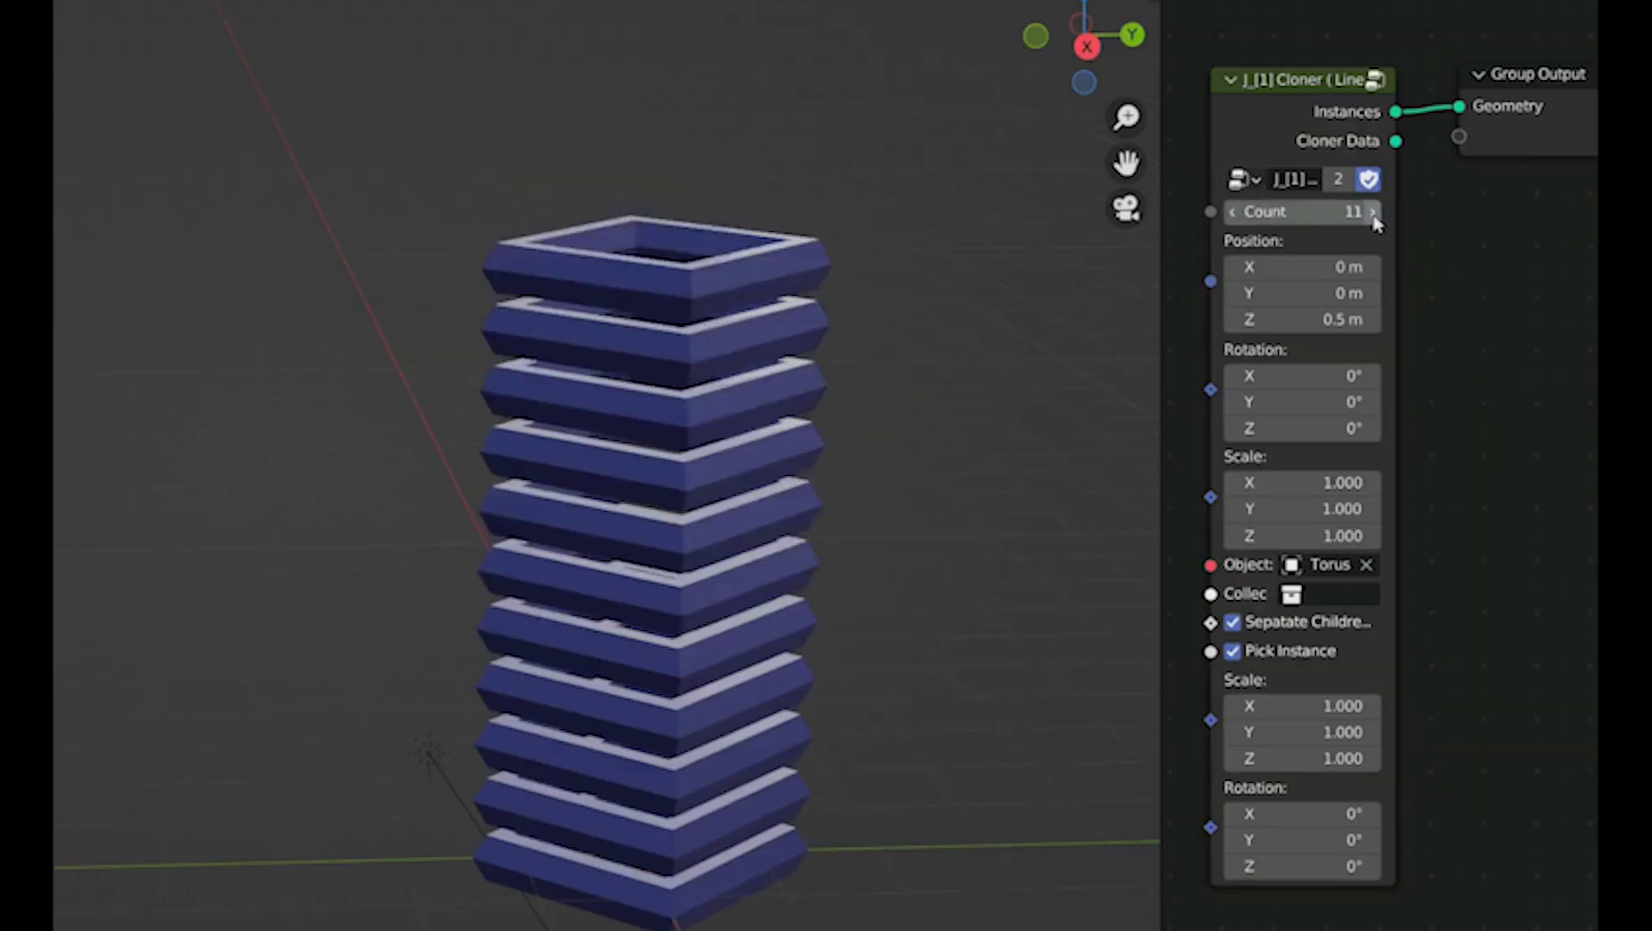
# Step: Increase the torus rings and set rotation 334°, 61.7°, 176° with scale -0.070
pyautogui.moveTo(1293, 429); pyautogui.dragTo(1331, 401)
pyautogui.moveTo(1301, 483); pyautogui.dragTo(1258, 535)
pyautogui.moveTo(1301, 376); pyautogui.dragTo(1305, 376)
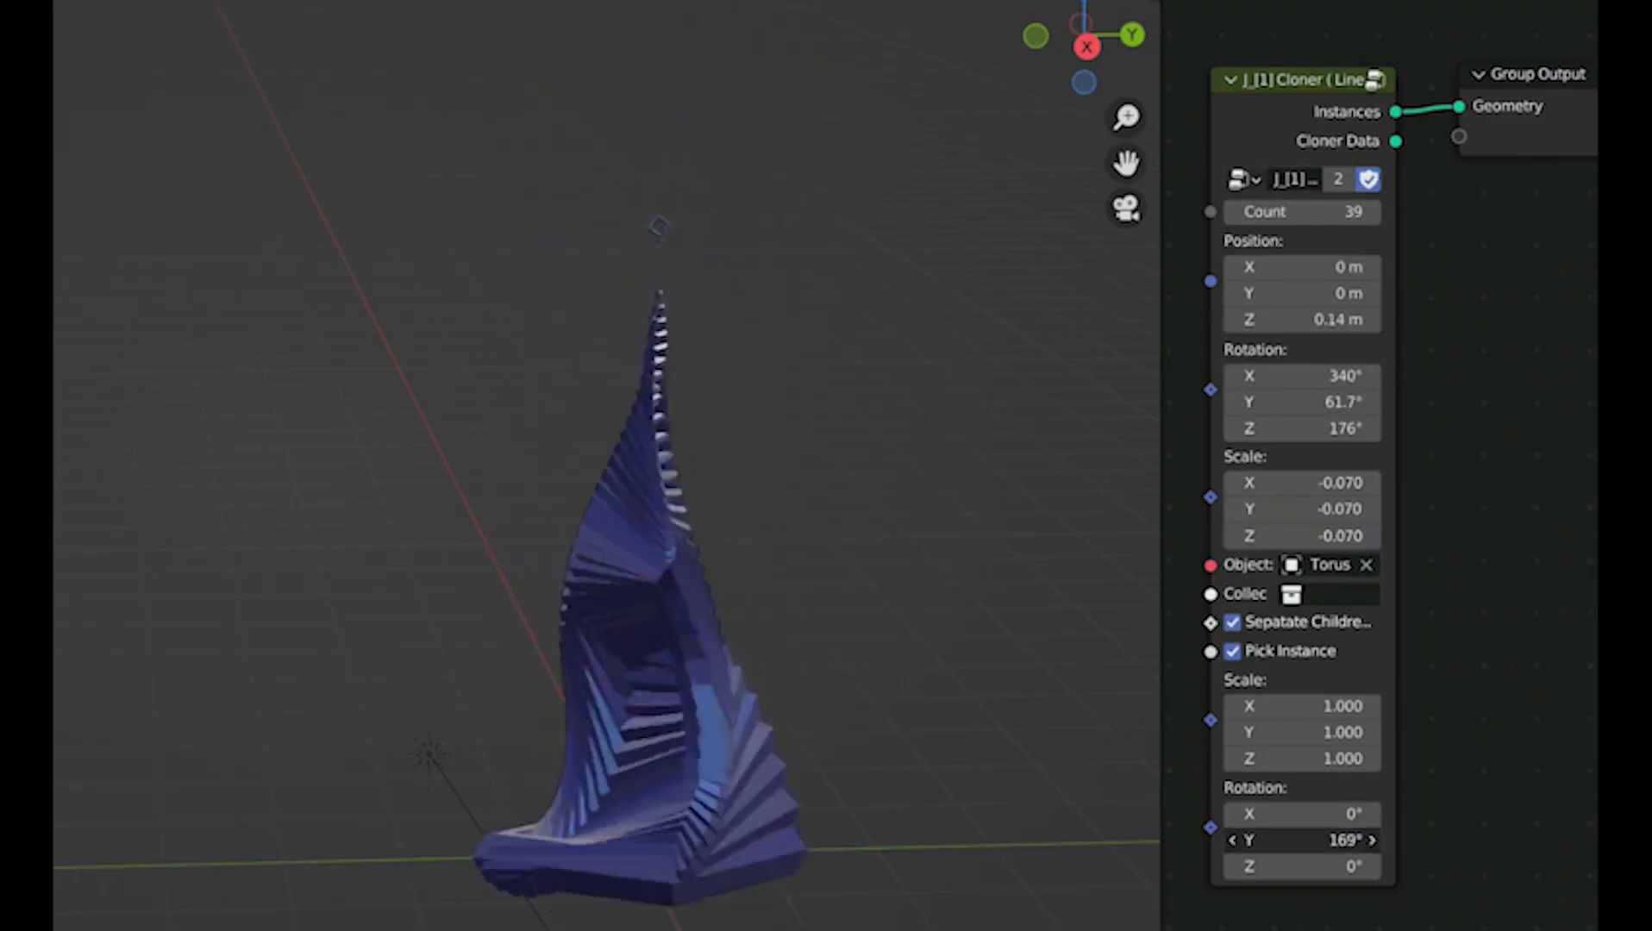
pyautogui.moveTo(1302, 212); pyautogui.dragTo(1323, 211)
pyautogui.moveTo(1293, 429); pyautogui.dragTo(1327, 429)
pyautogui.moveTo(1293, 402); pyautogui.dragTo(1330, 402)
pyautogui.moveTo(1301, 483); pyautogui.dragTo(1280, 535)
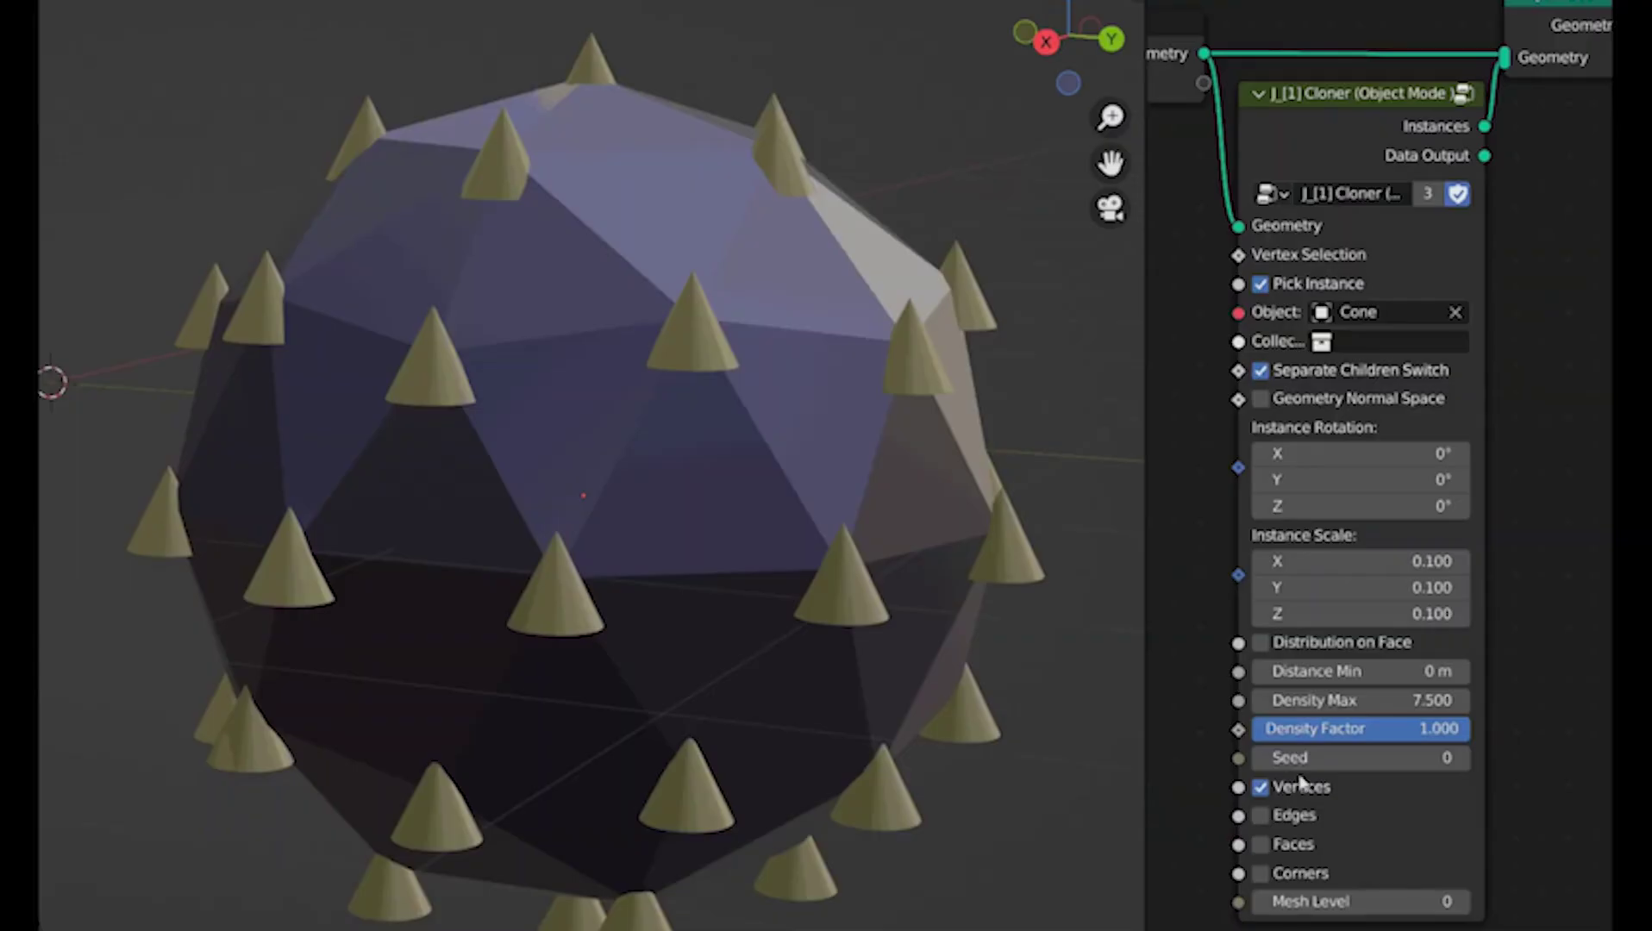
# Step: Distribute the cones randomly across the sphere's faces at density 21.200
pyautogui.click(1293, 786)
pyautogui.click(1262, 815)
pyautogui.click(1261, 815)
pyautogui.click(1276, 845)
pyautogui.click(1281, 846)
pyautogui.click(1280, 645)
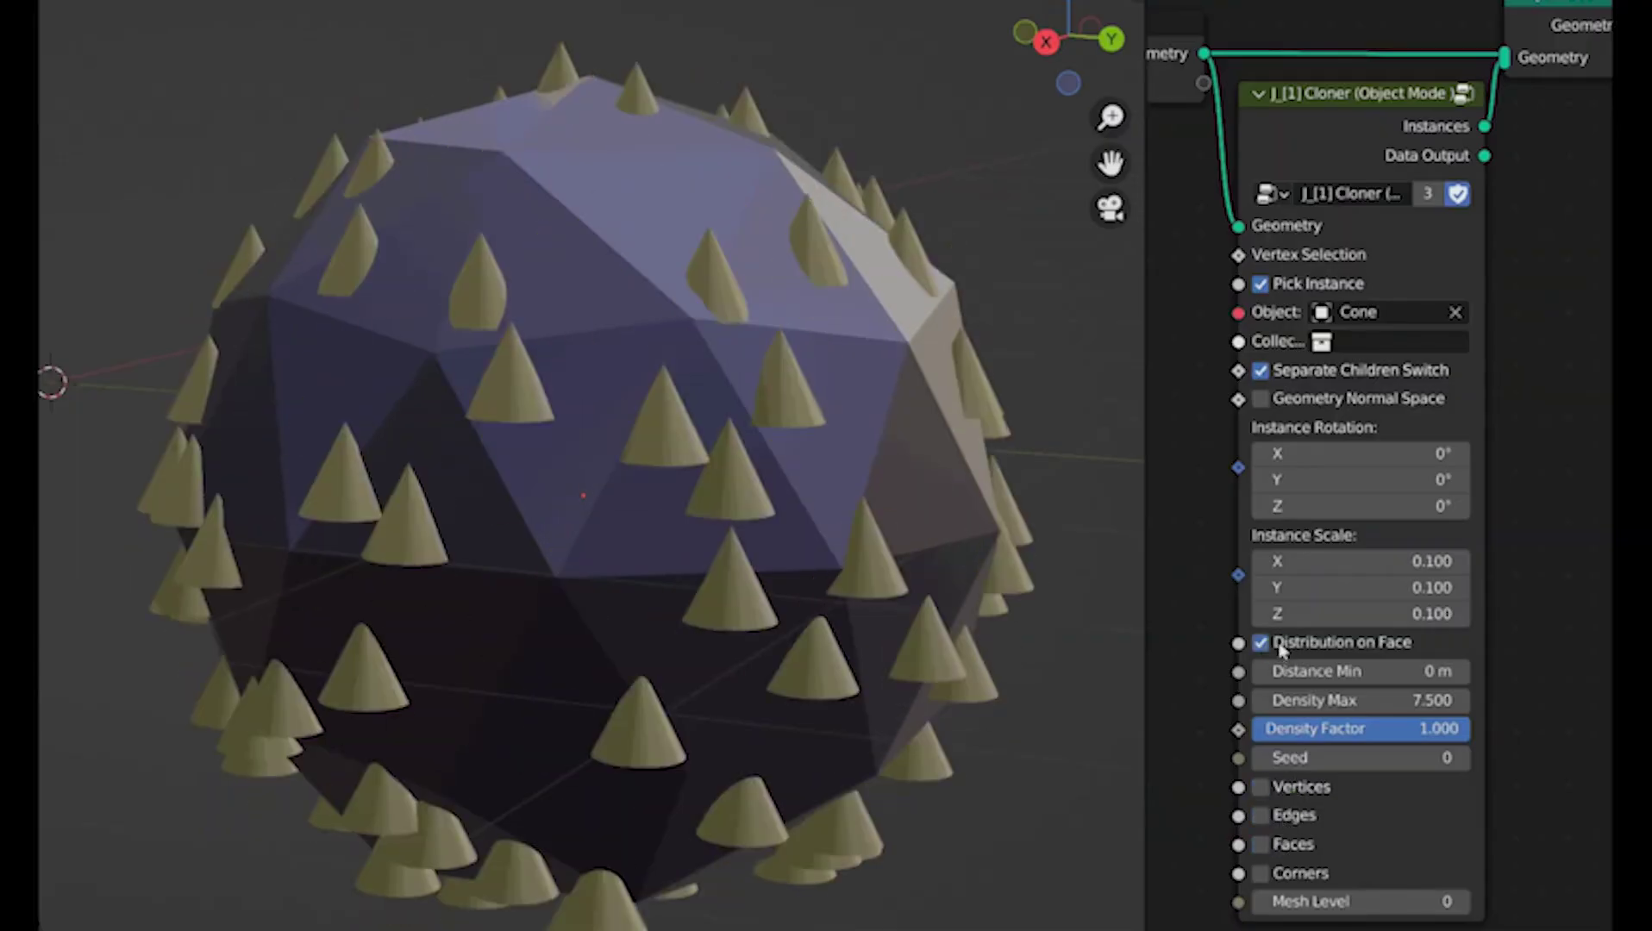
pyautogui.moveTo(1406, 698); pyautogui.dragTo(1451, 700)
# Step: Align the cones to normals, rotate and lengthen them into spikes, and use seed 40
pyautogui.click(1376, 398)
pyautogui.moveTo(1362, 506)
pyautogui.mouseDown()
pyautogui.moveTo(1440, 506)
pyautogui.moveTo(1345, 506)
pyautogui.mouseUp()
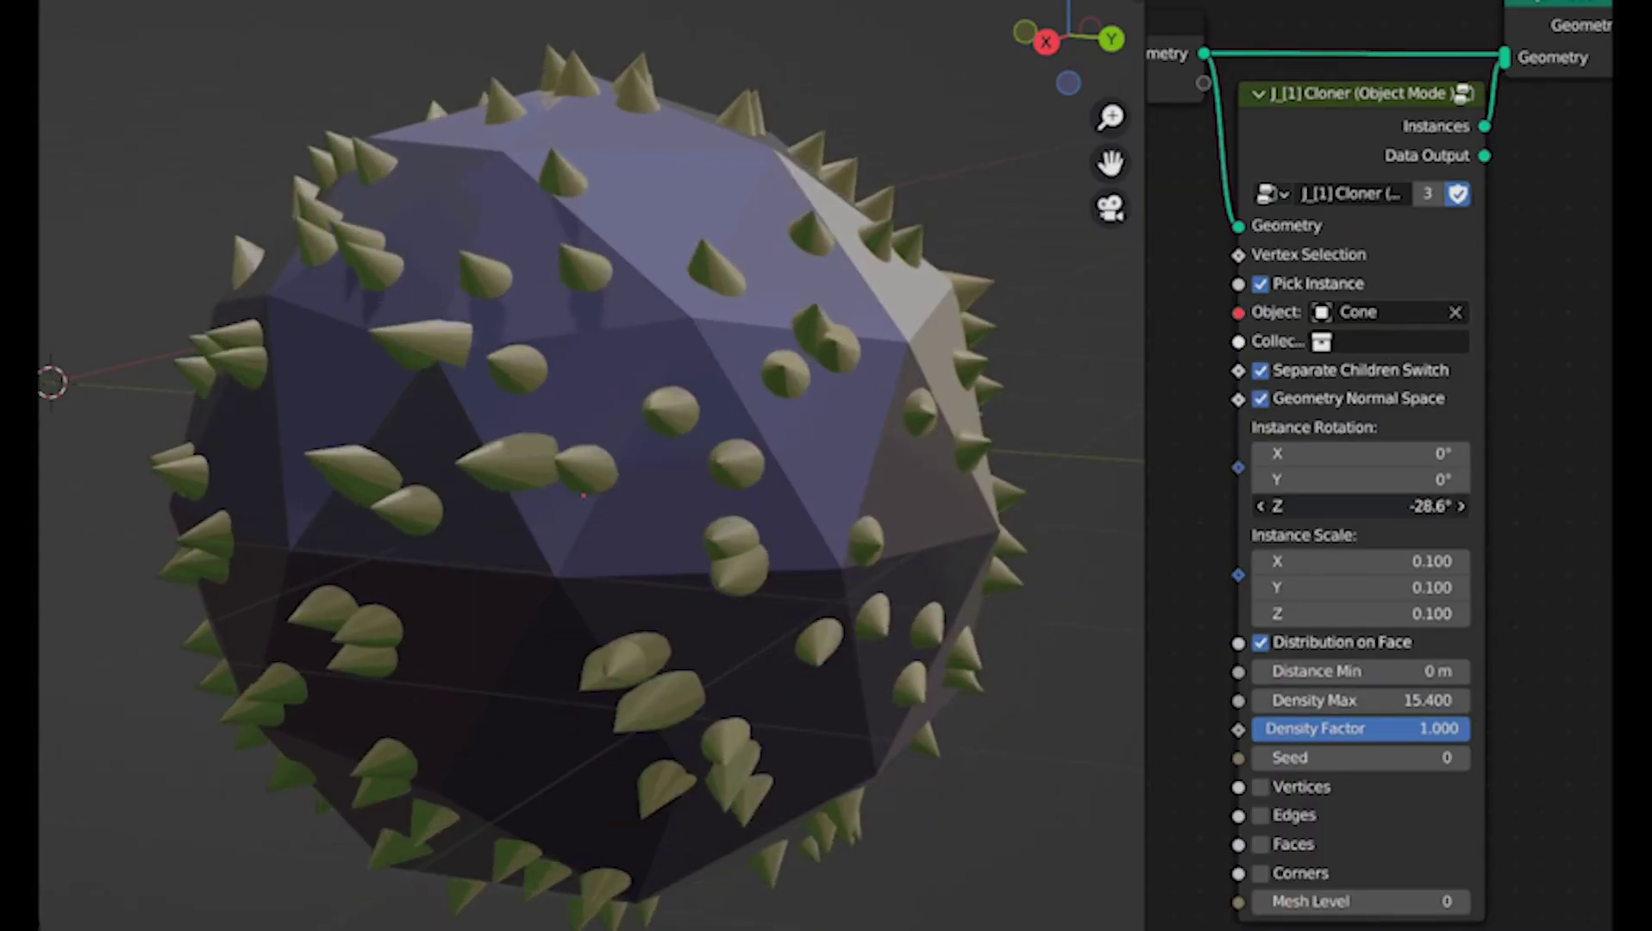
pyautogui.moveTo(1362, 613); pyautogui.dragTo(1422, 614)
pyautogui.moveTo(1362, 670)
pyautogui.mouseDown()
pyautogui.moveTo(1413, 671)
pyautogui.moveTo(1362, 670)
pyautogui.mouseUp()
pyautogui.moveTo(1410, 757); pyautogui.dragTo(1487, 757)
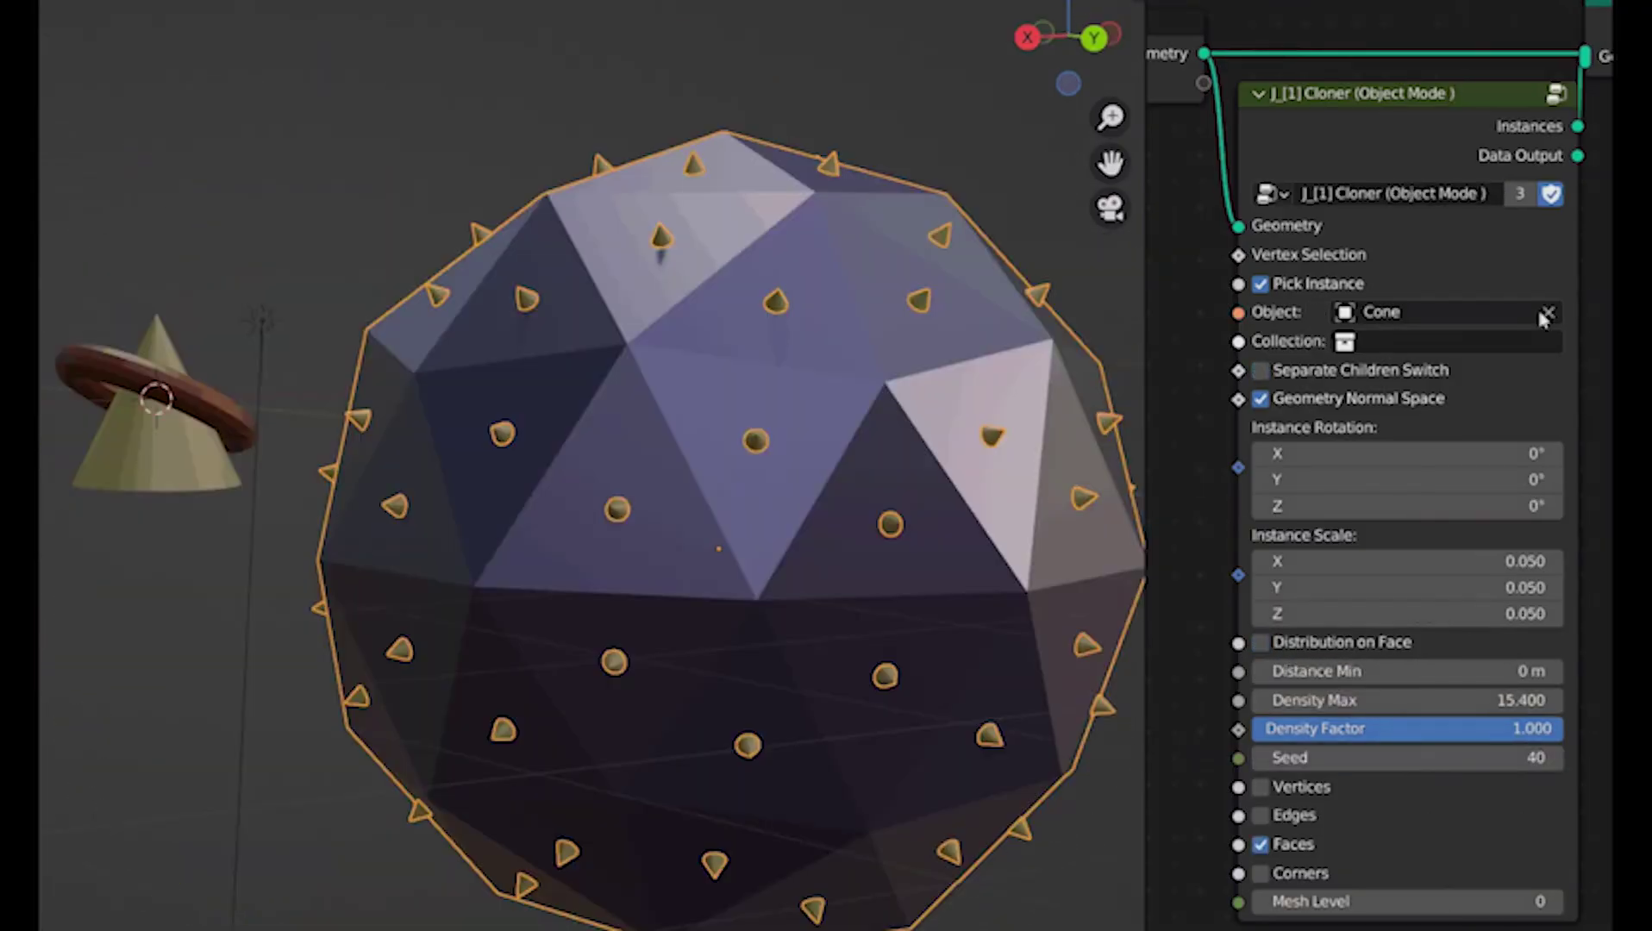
# Step: Replace the Cone object with Collection 1 as the instance source and play the animation
pyautogui.click(1543, 314)
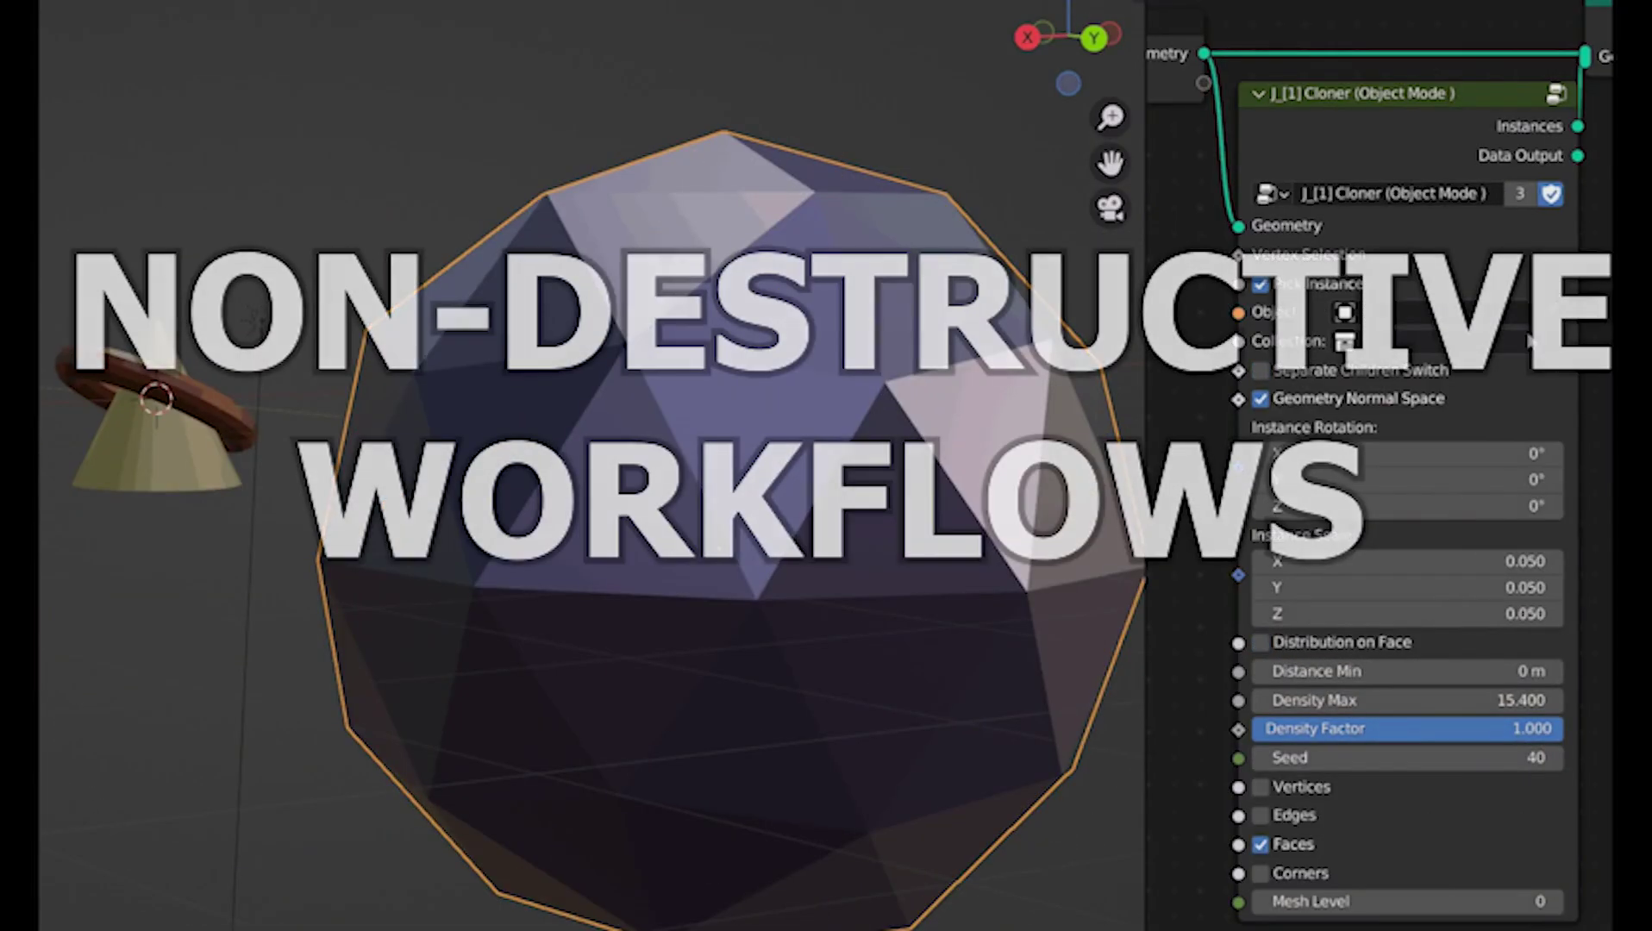
pyautogui.click(1519, 340)
pyautogui.click(1490, 385)
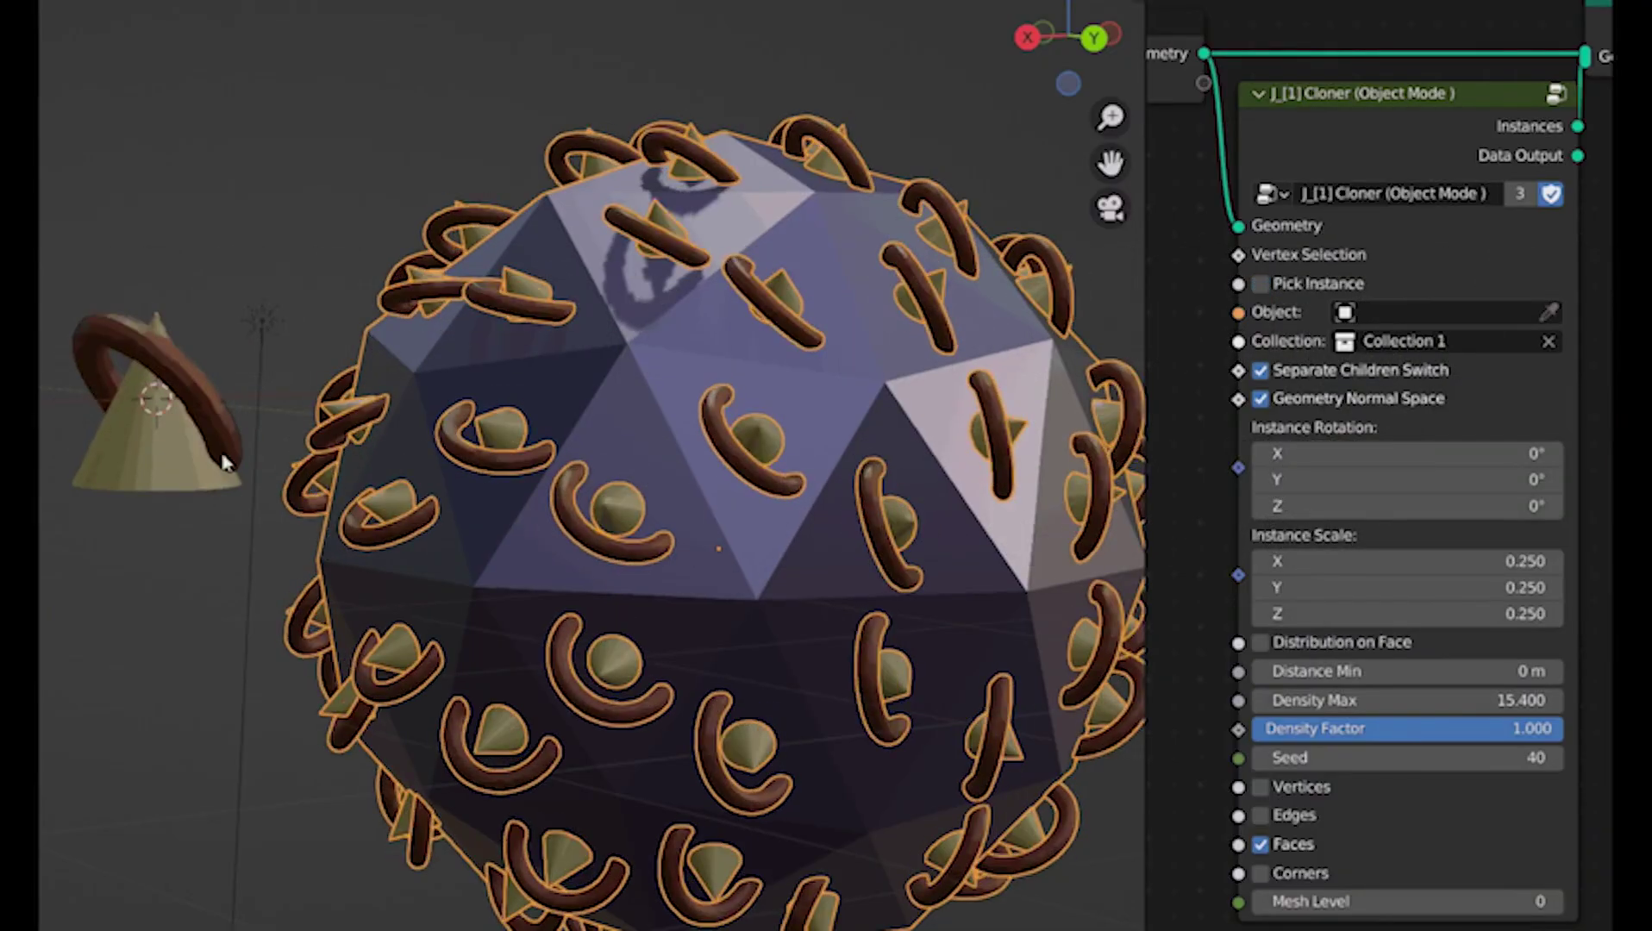
pyautogui.click(173, 448)
pyautogui.press('space')
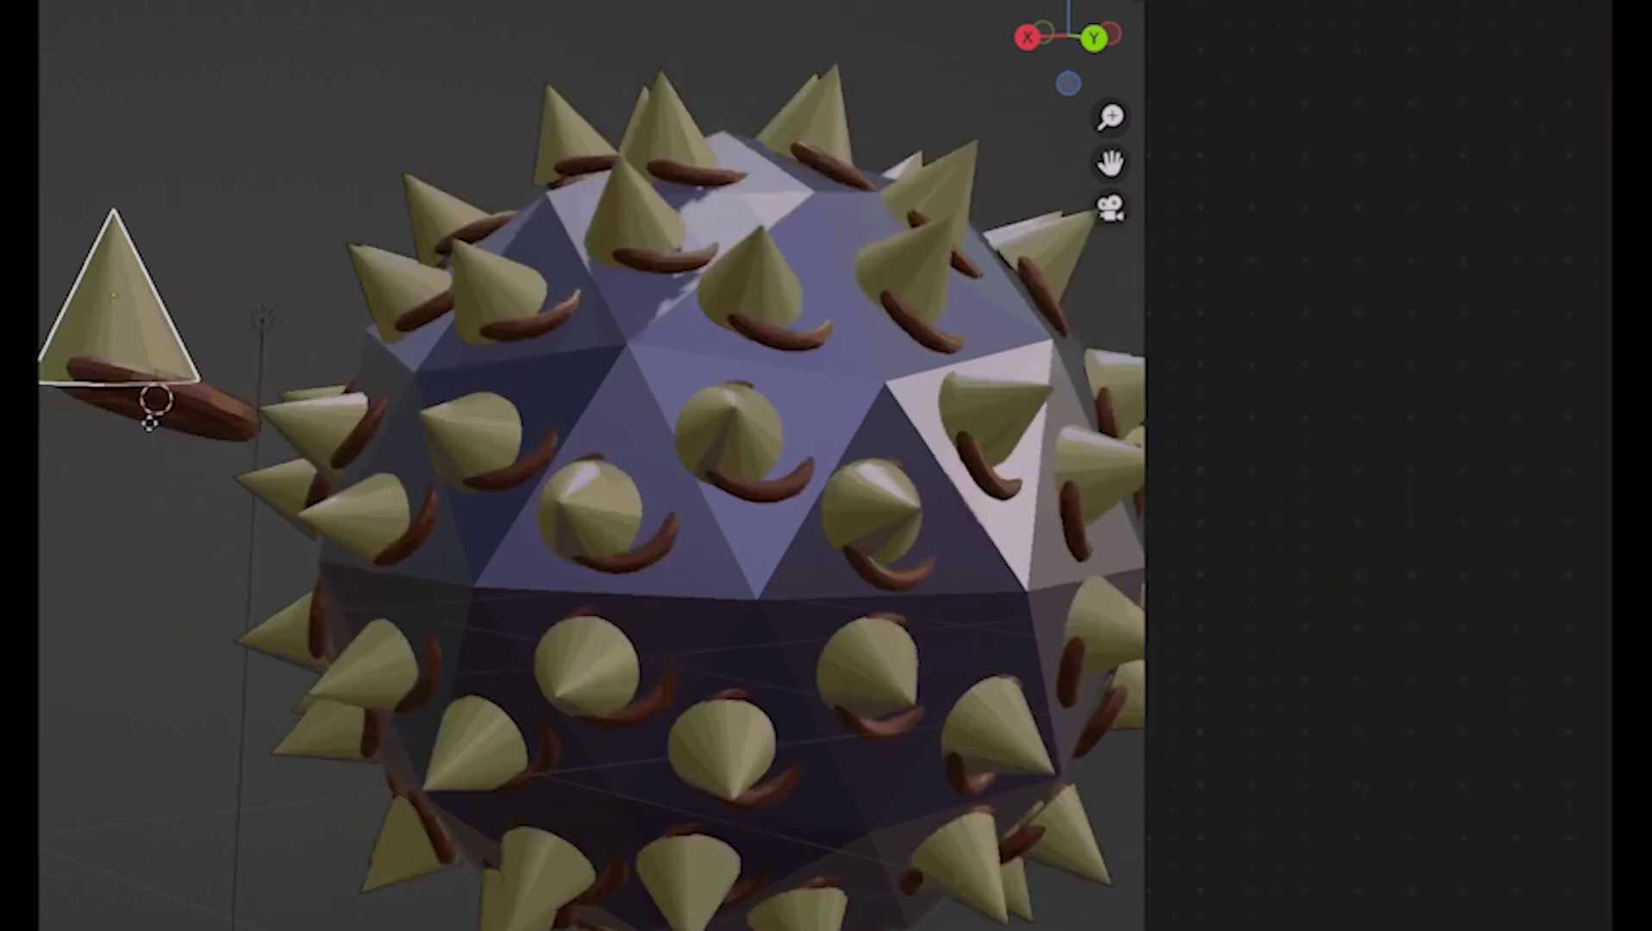
pyautogui.click(158, 425)
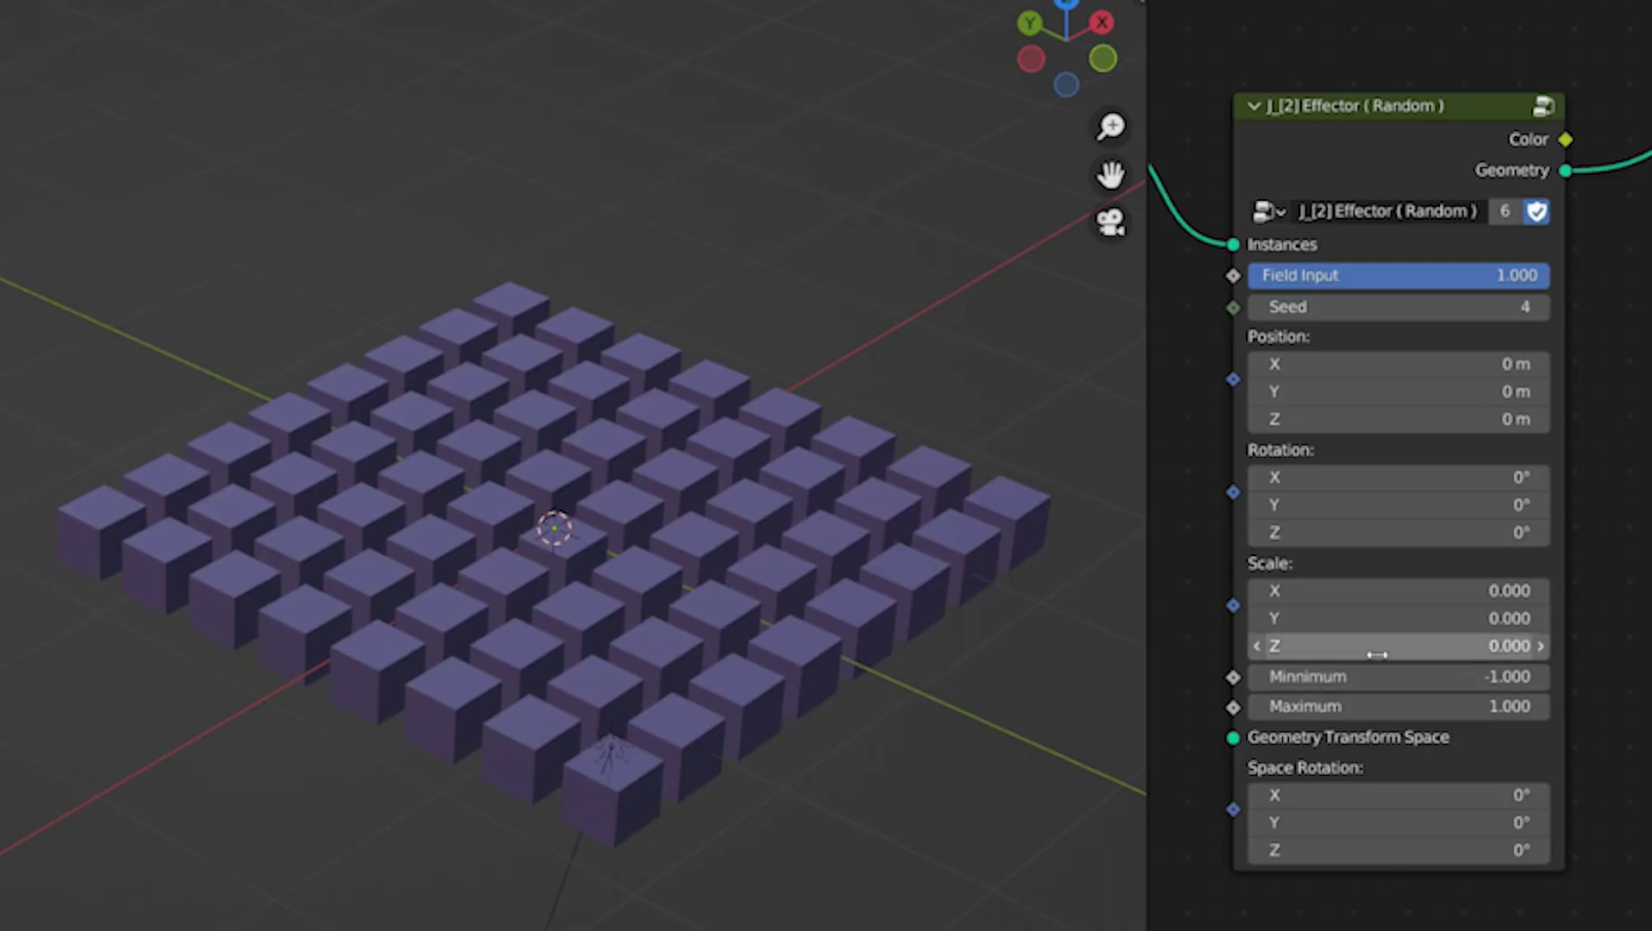
# Step: Stretch and widen the random columns, offset them to 0.9 m, tilt Y 53.5°, seed 8
pyautogui.moveTo(1396, 645); pyautogui.dragTo(1546, 645)
pyautogui.moveTo(1370, 591); pyautogui.dragTo(1434, 590)
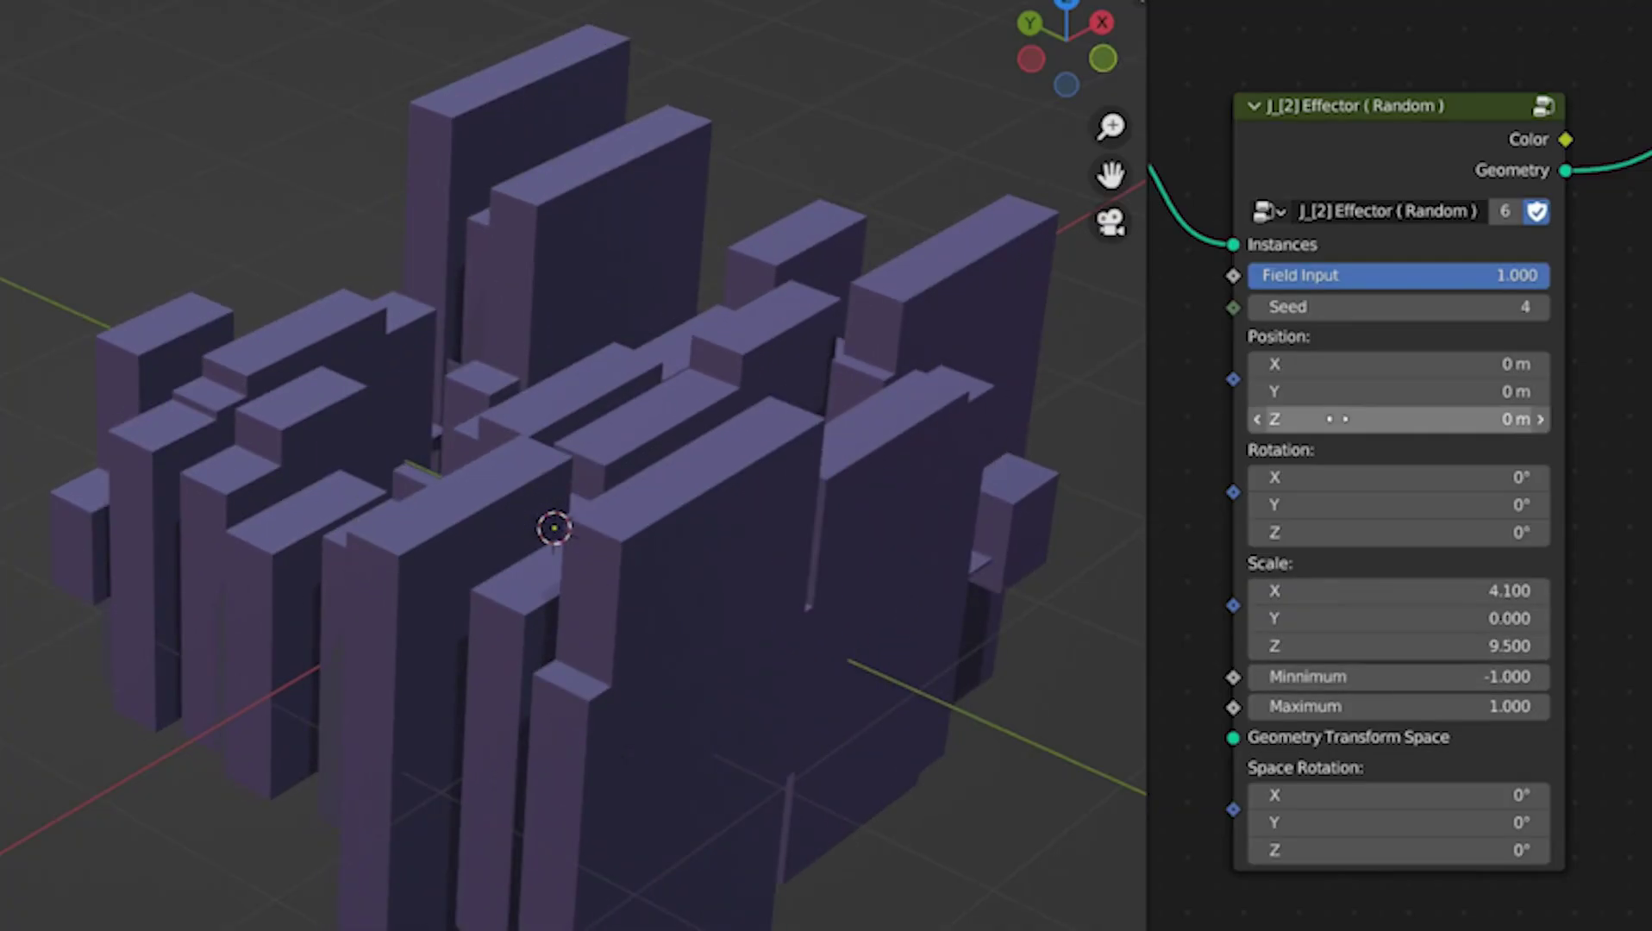
pyautogui.moveTo(1335, 419); pyautogui.dragTo(1452, 391)
pyautogui.moveTo(1397, 505); pyautogui.dragTo(1462, 505)
pyautogui.click(1539, 307)
pyautogui.click(1539, 307)
pyautogui.click(1539, 307)
pyautogui.click(1540, 307)
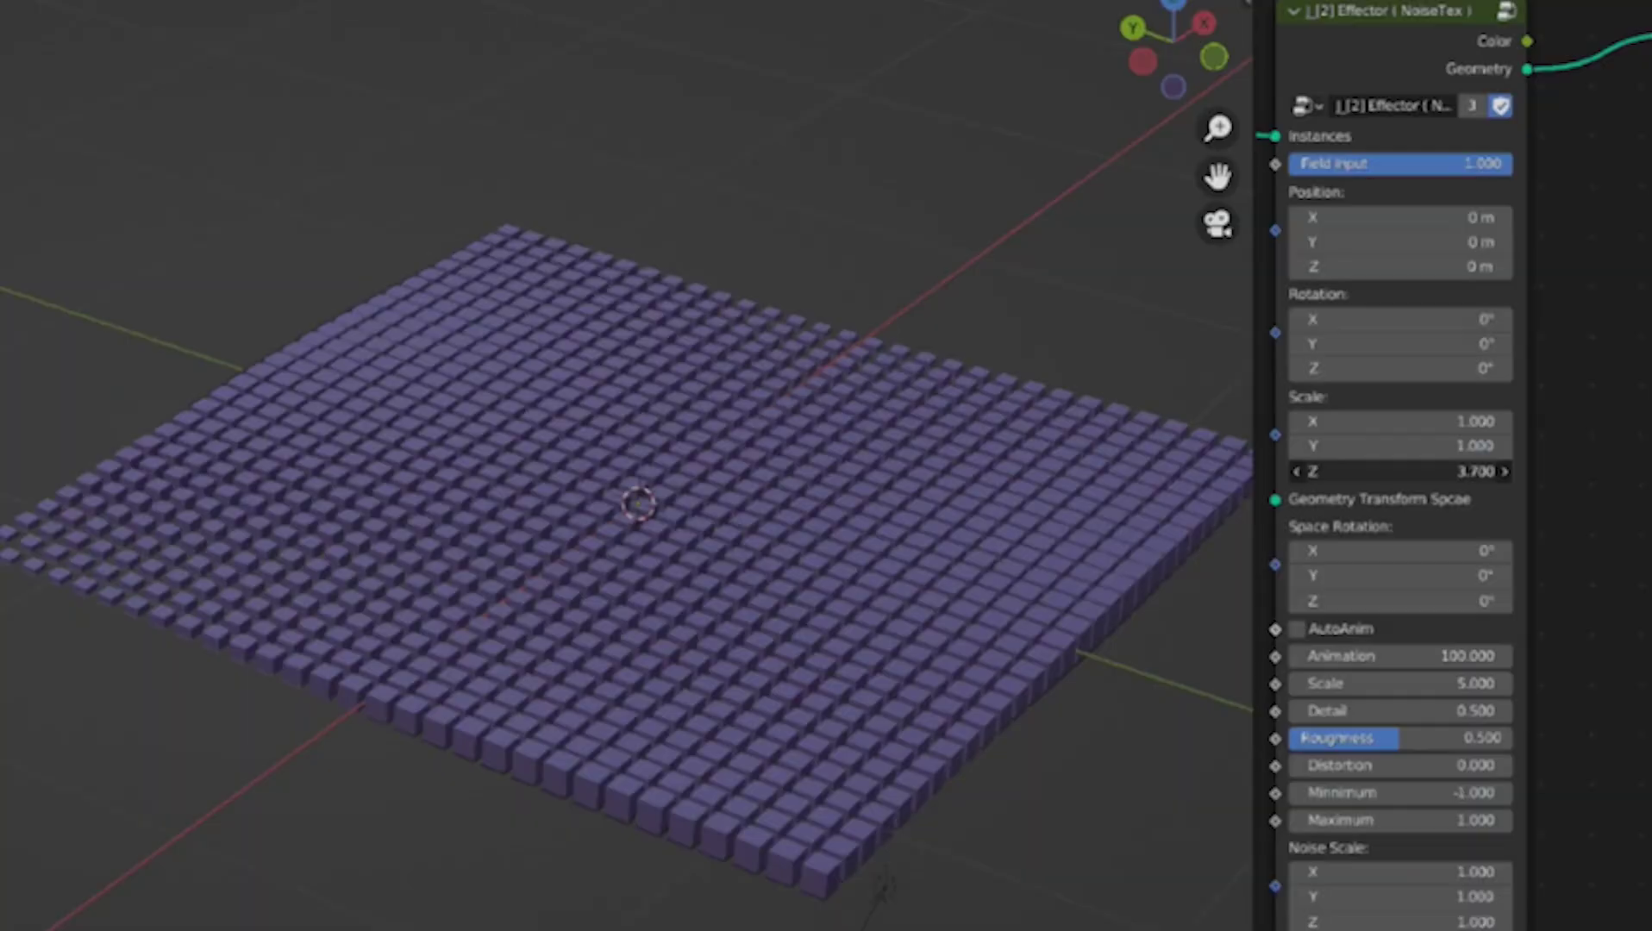
# Step: Raise the cubes into noise waves with noise scale 5.000 and enable AutoAnim
pyautogui.moveTo(1379, 472); pyautogui.dragTo(1478, 472)
pyautogui.moveTo(1396, 319); pyautogui.dragTo(1497, 528)
pyautogui.moveTo(1449, 683); pyautogui.dragTo(1487, 683)
pyautogui.moveTo(1396, 871); pyautogui.dragTo(1460, 872)
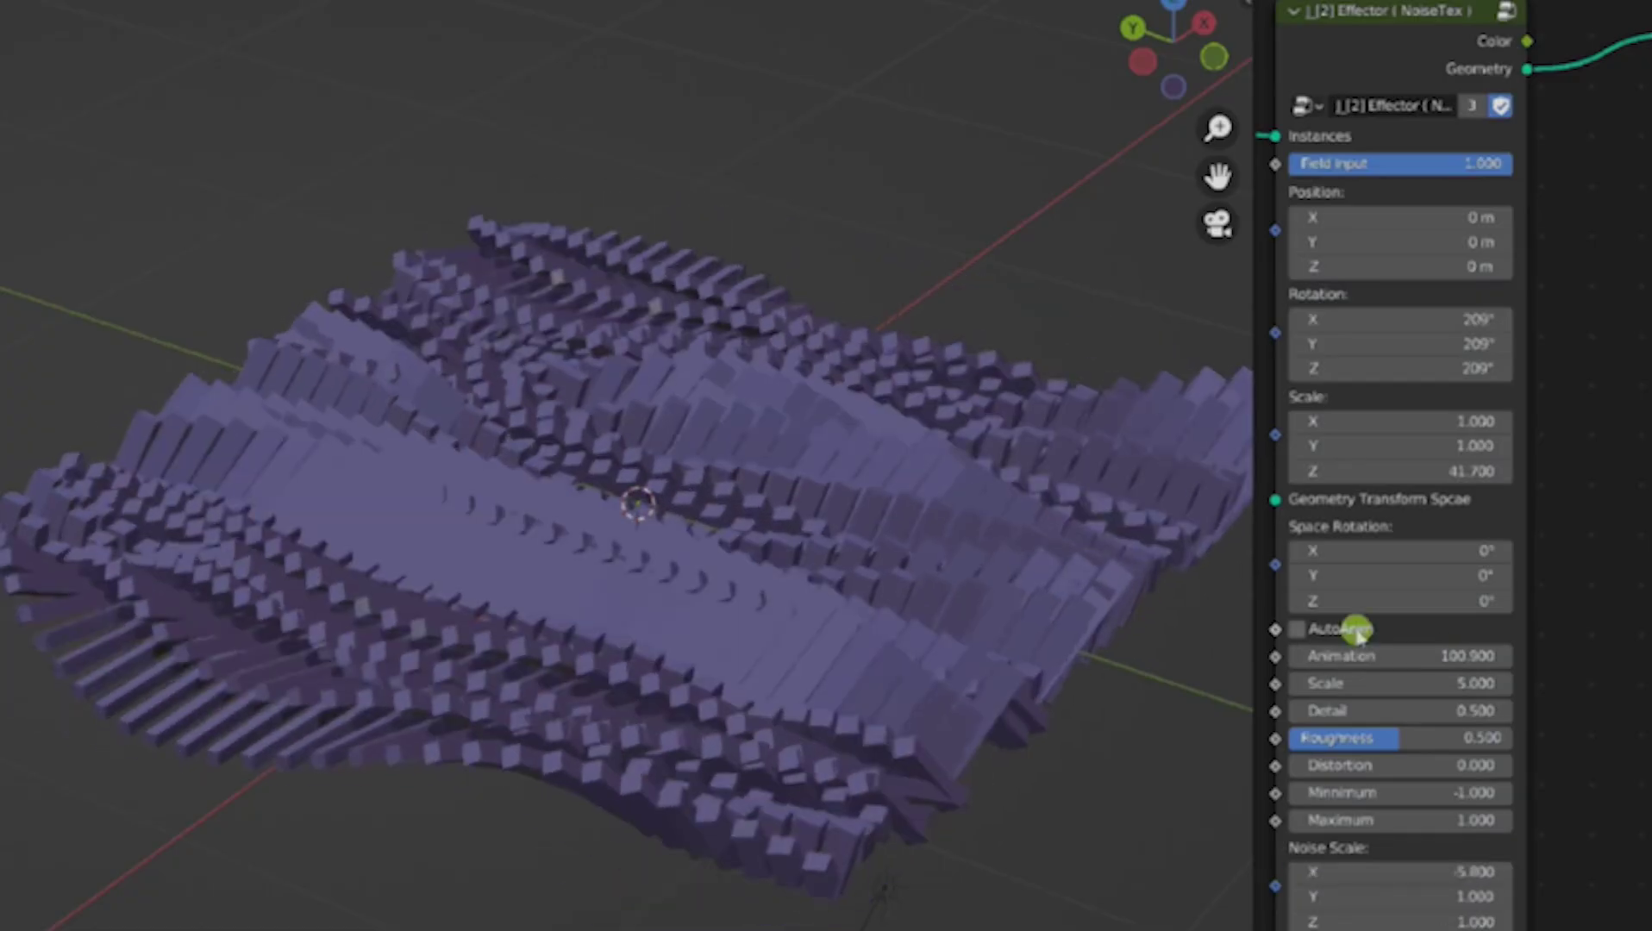
pyautogui.click(1357, 632)
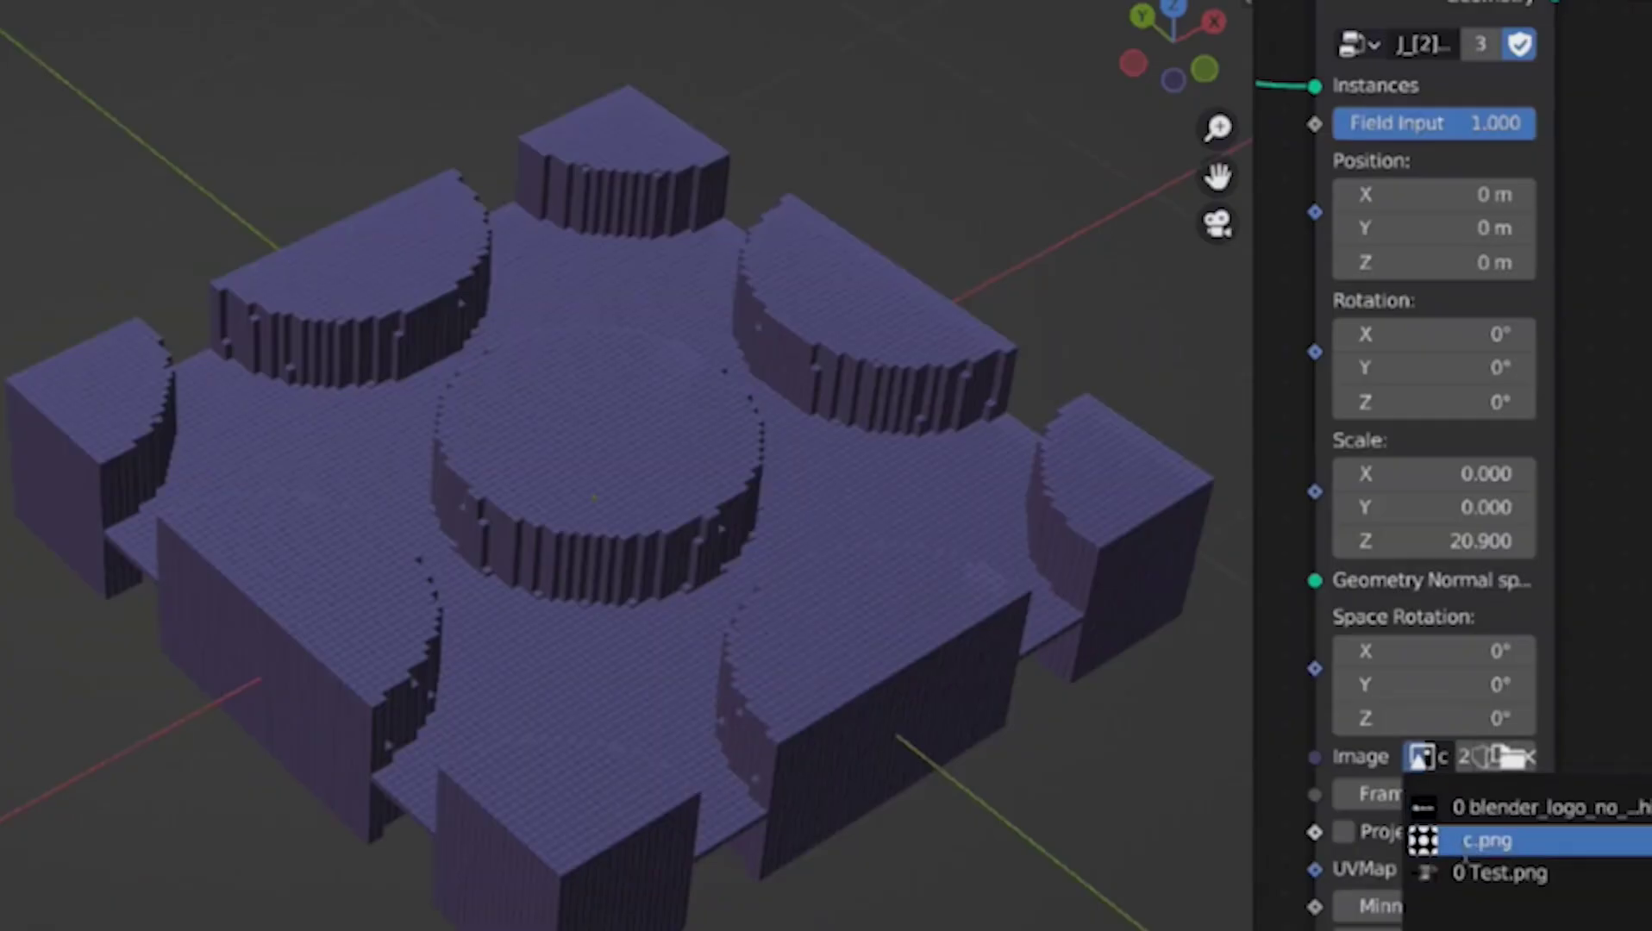
# Step: Drive the heights with the Blender logo image and set the Minimum to -1.200
pyautogui.click(1500, 871)
pyautogui.click(1420, 756)
pyautogui.click(1517, 807)
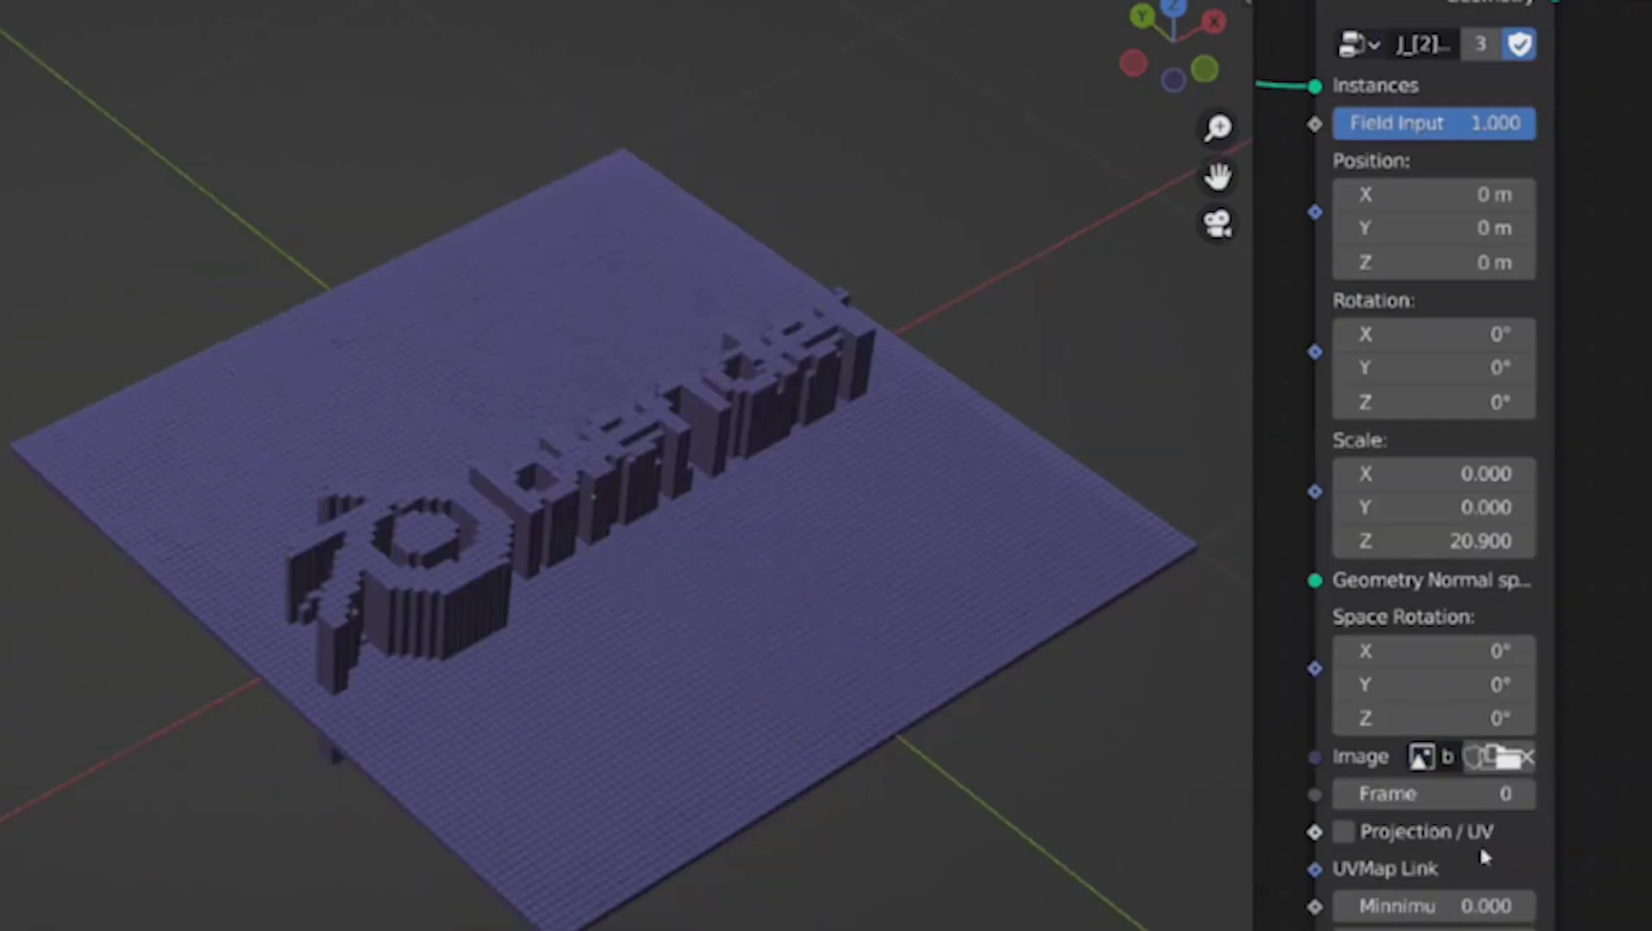
pyautogui.moveTo(1383, 856); pyautogui.dragTo(1362, 548, button='middle')
pyautogui.moveTo(1397, 548); pyautogui.dragTo(1345, 548)
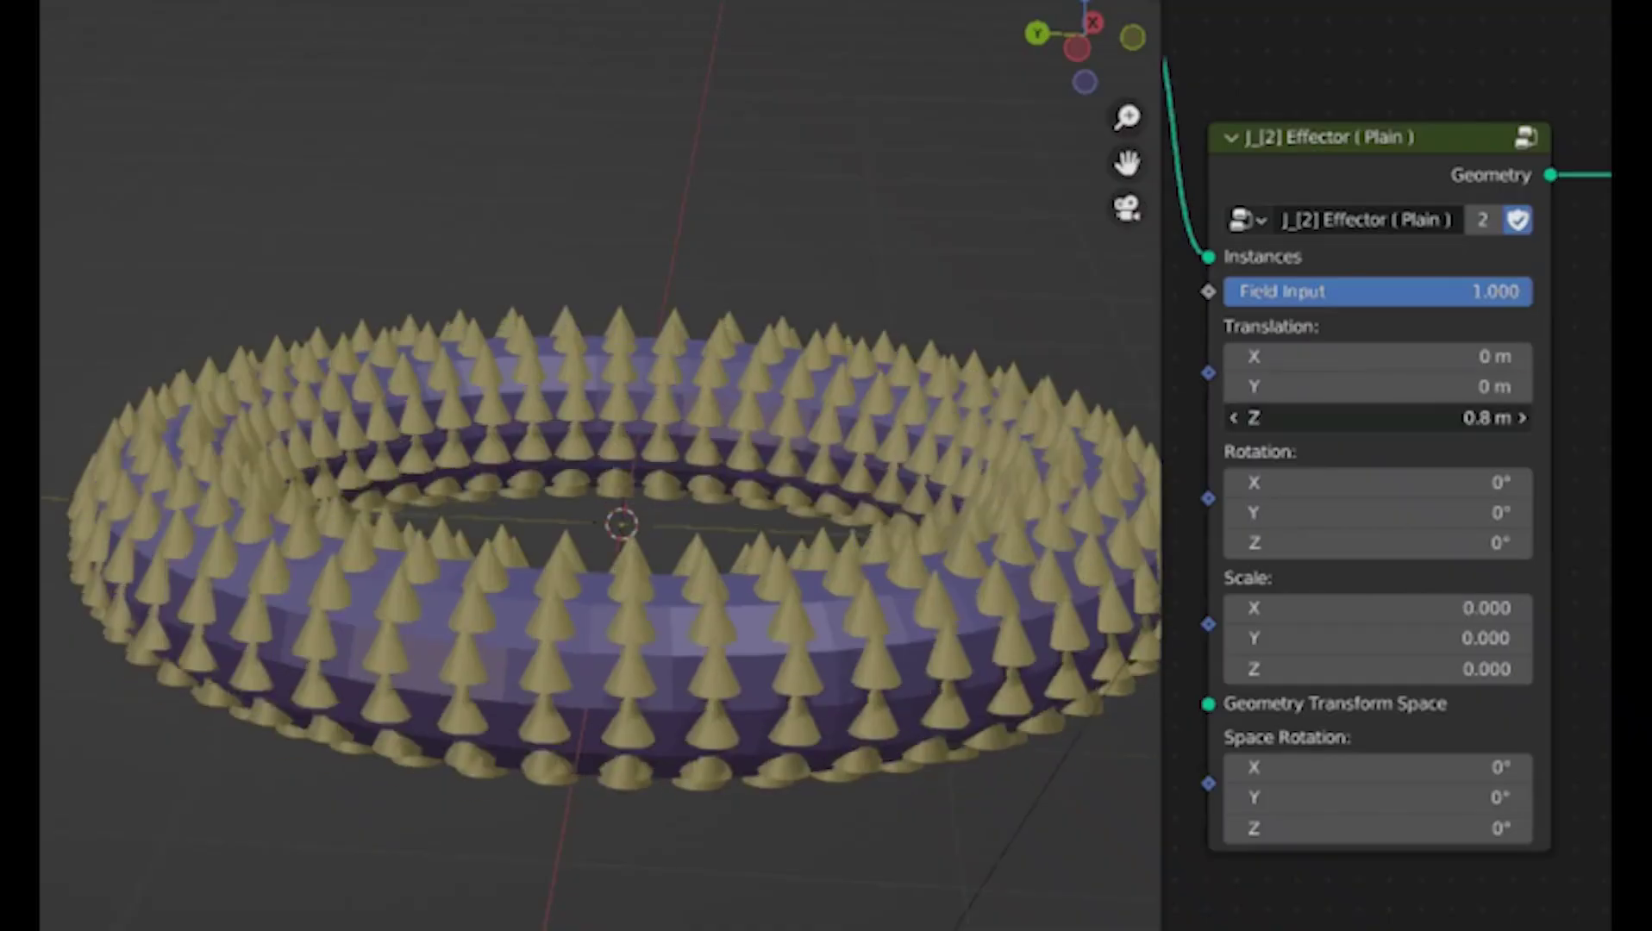
# Step: Lift the cones to 3.4 m along Z and sweep the effector space rotation
pyautogui.moveTo(1379, 417); pyautogui.dragTo(1422, 418)
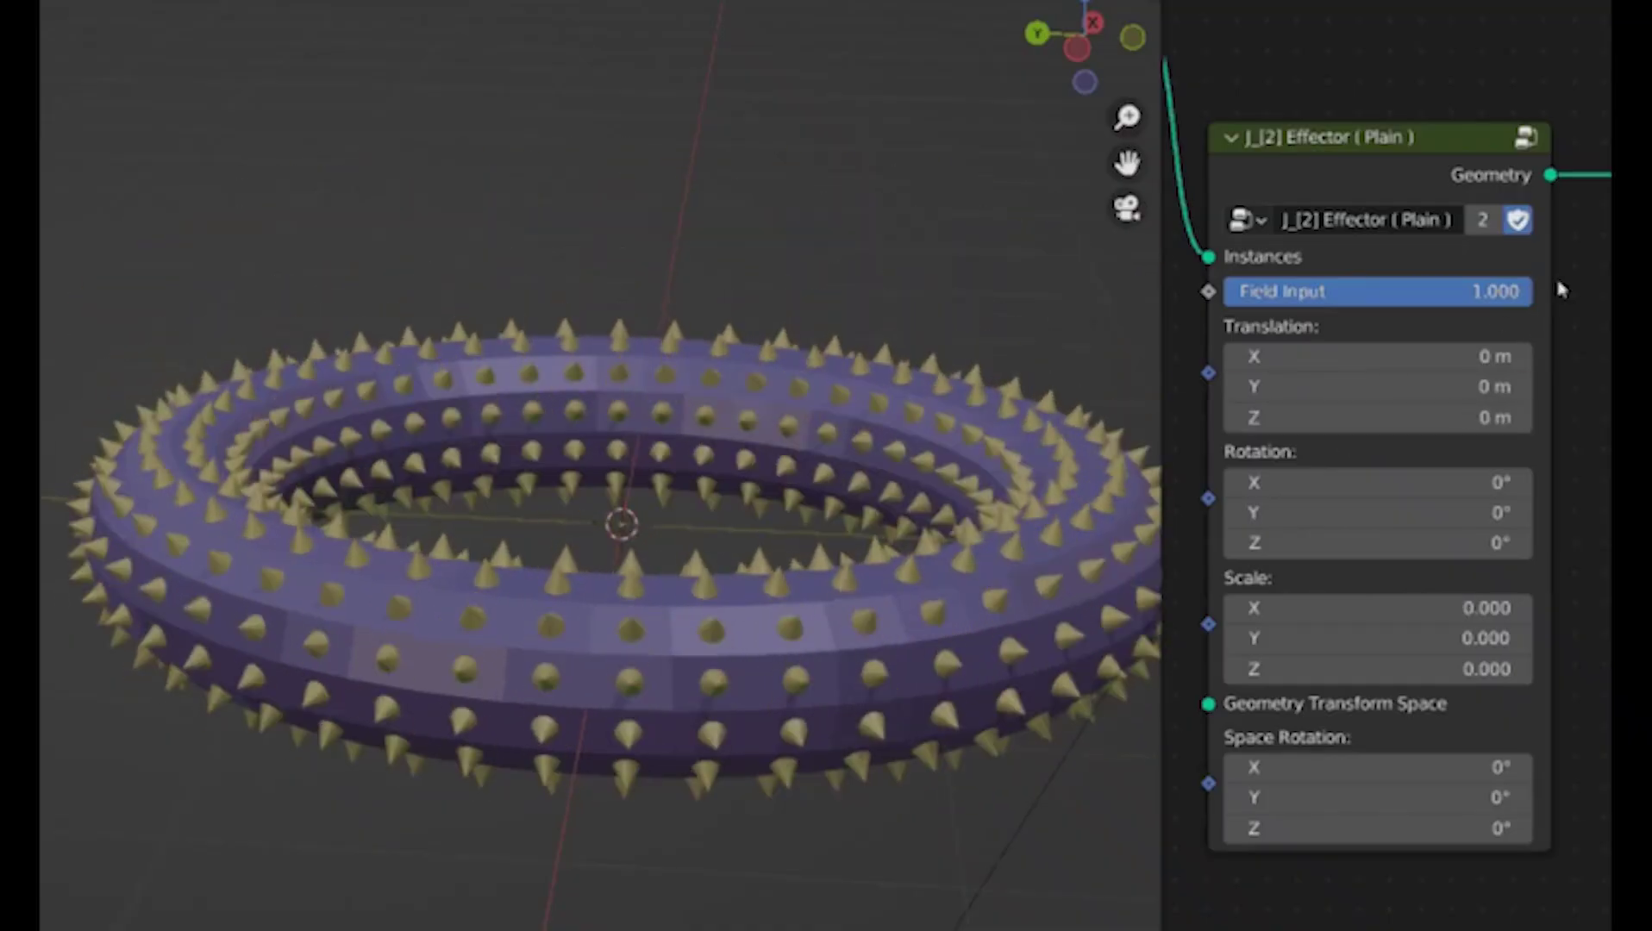
pyautogui.moveTo(1380, 418); pyautogui.dragTo(1440, 417)
pyautogui.moveTo(1379, 767); pyautogui.dragTo(1427, 768)
pyautogui.moveTo(1465, 291); pyautogui.dragTo(1233, 292)
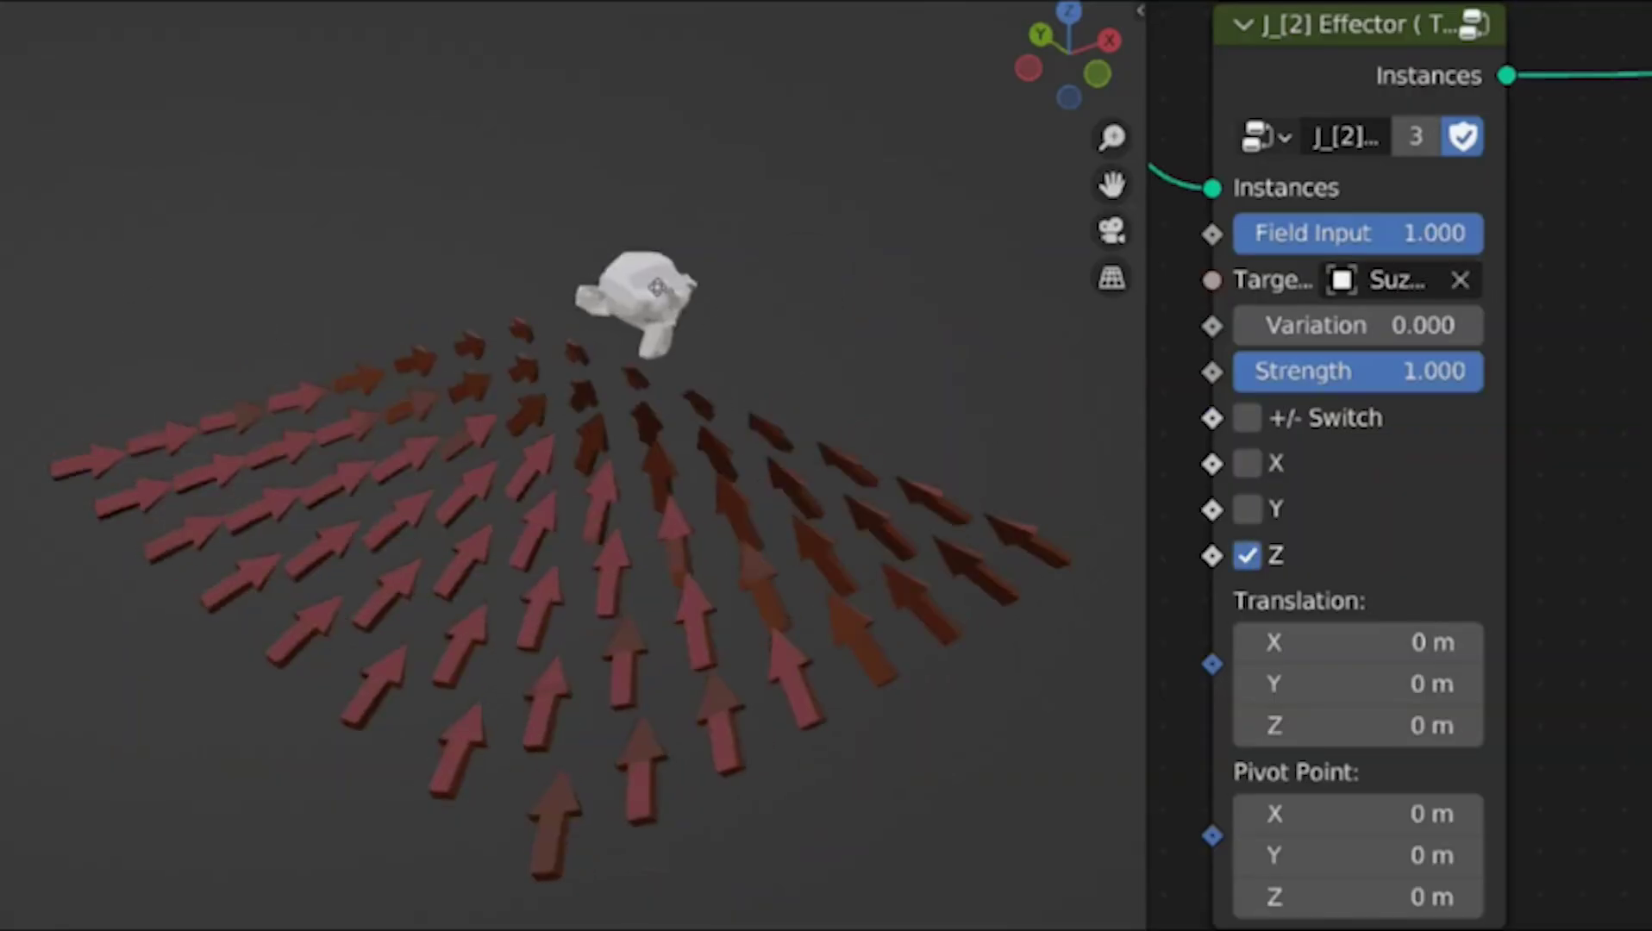
# Step: Set the arrows' target offset to -16.6 m along Z and add random variation
pyautogui.moveTo(1358, 726); pyautogui.dragTo(1396, 725)
pyautogui.moveTo(1312, 325); pyautogui.dragTo(1379, 325)
pyautogui.moveTo(1358, 725); pyautogui.dragTo(1414, 726)
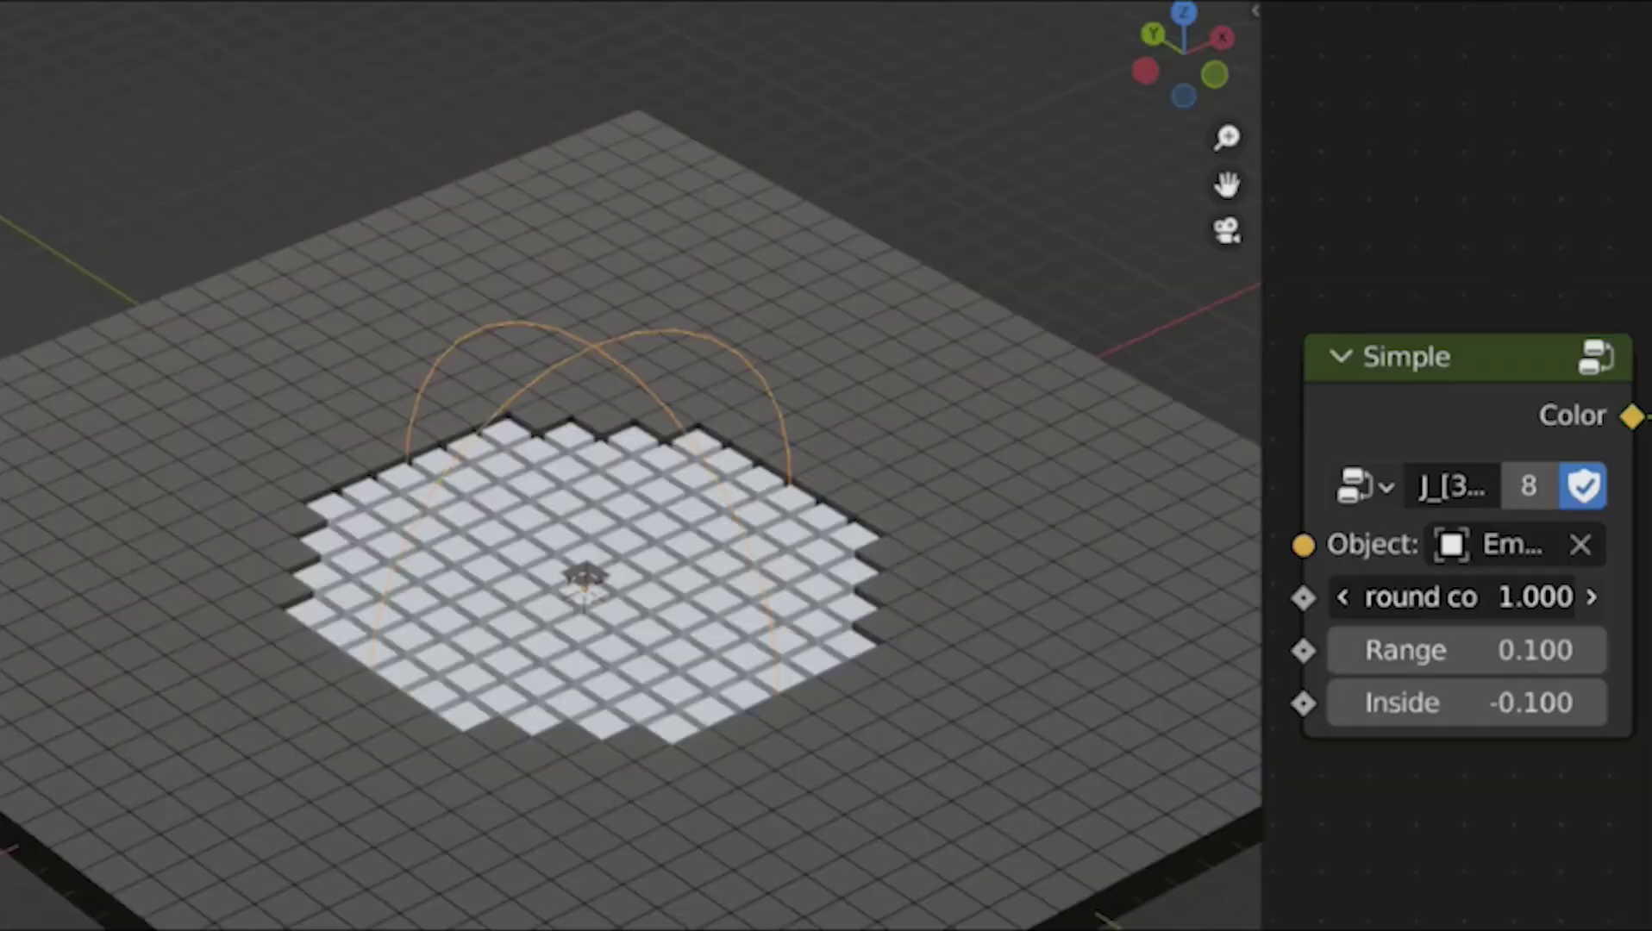
# Step: Set the Simple field's round co to 0 and settle its Range at 34.300
pyautogui.press('BackSpace')
pyautogui.moveTo(1465, 650); pyautogui.dragTo(1647, 650)
pyautogui.moveTo(1517, 650); pyautogui.dragTo(1500, 702)
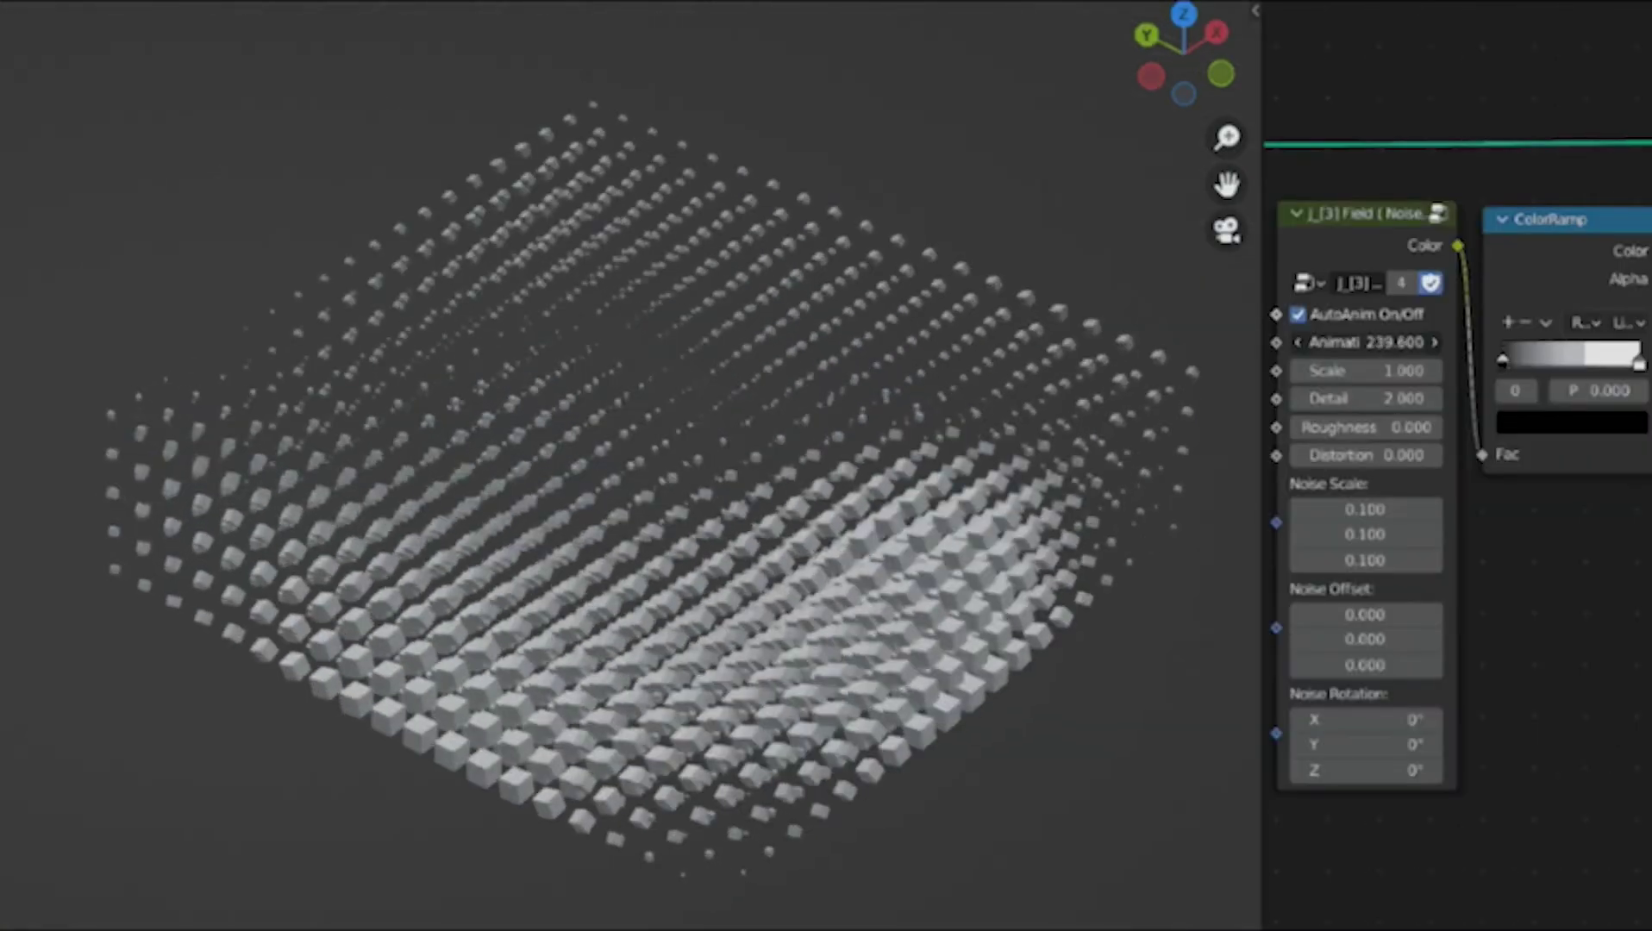
# Step: Shift the ColorRamp black stop, raise the inner count, and extend the Linear field Range to 10.300
pyautogui.moveTo(1502, 359); pyautogui.dragTo(1568, 360)
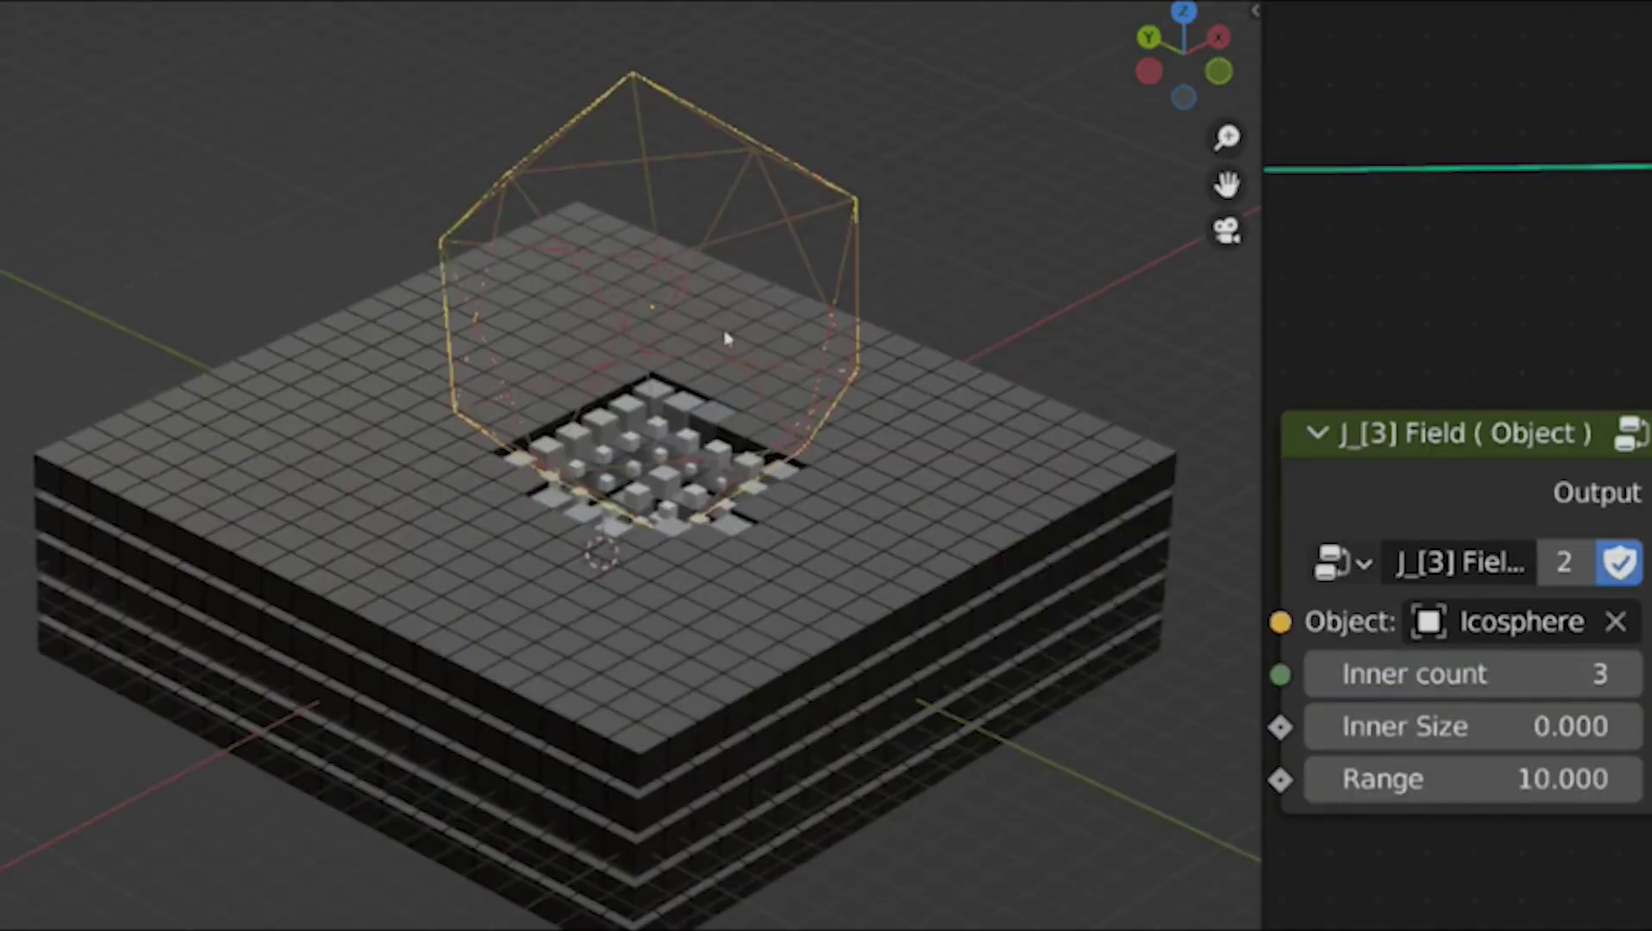
pyautogui.moveTo(1465, 673); pyautogui.dragTo(1556, 675)
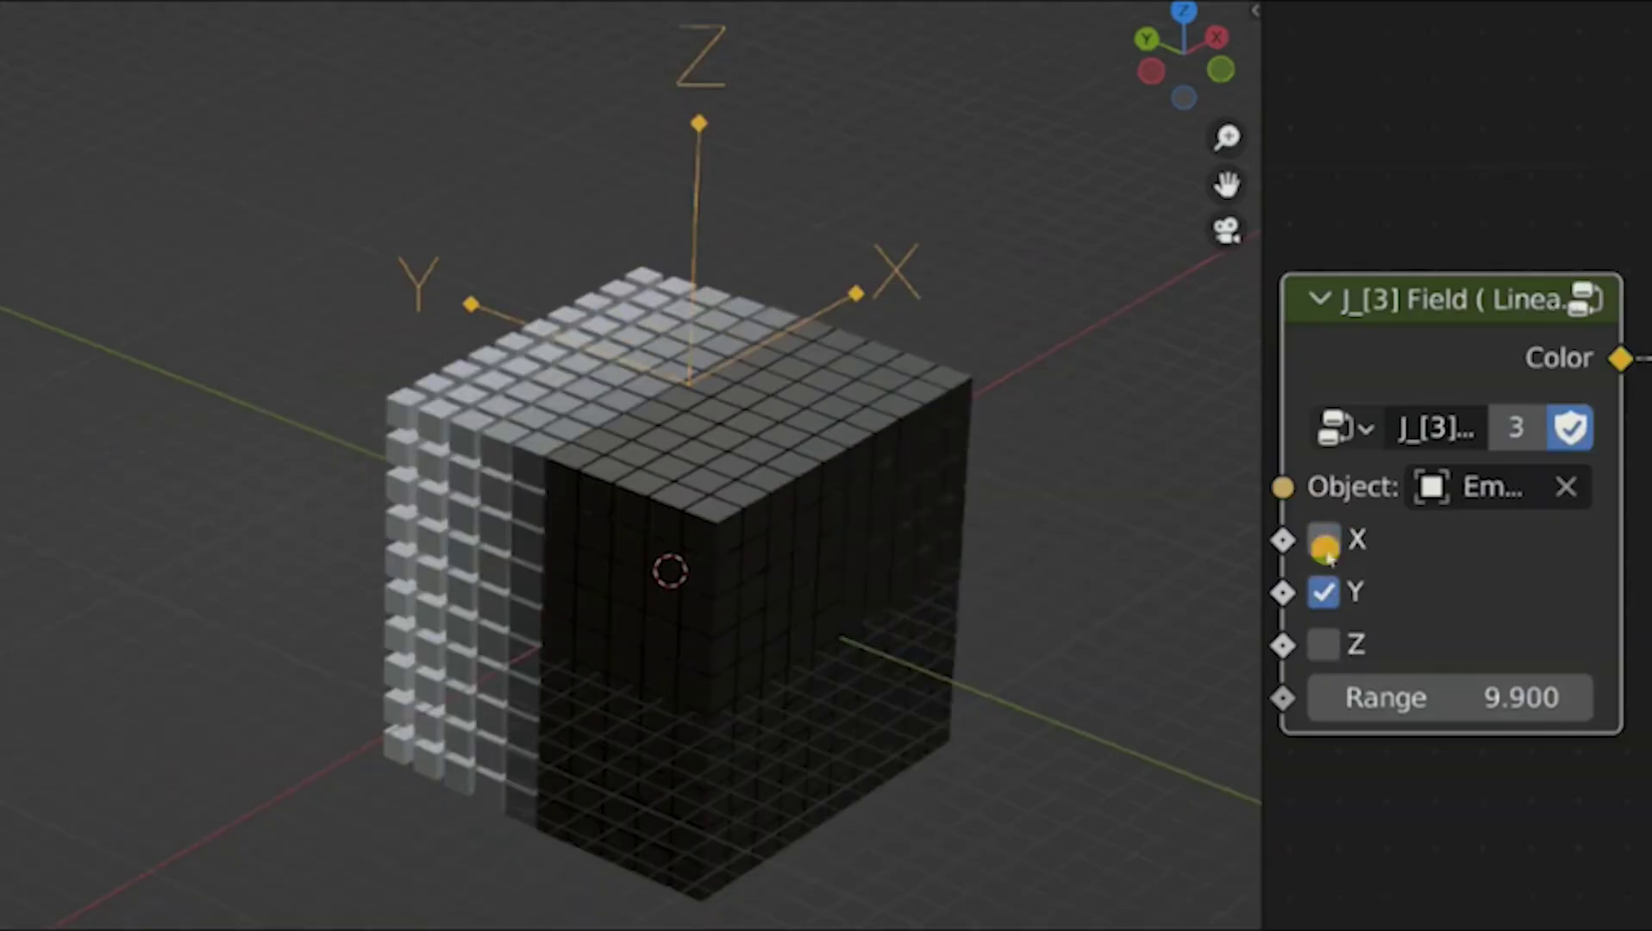
pyautogui.moveTo(1431, 697); pyautogui.dragTo(1293, 697)
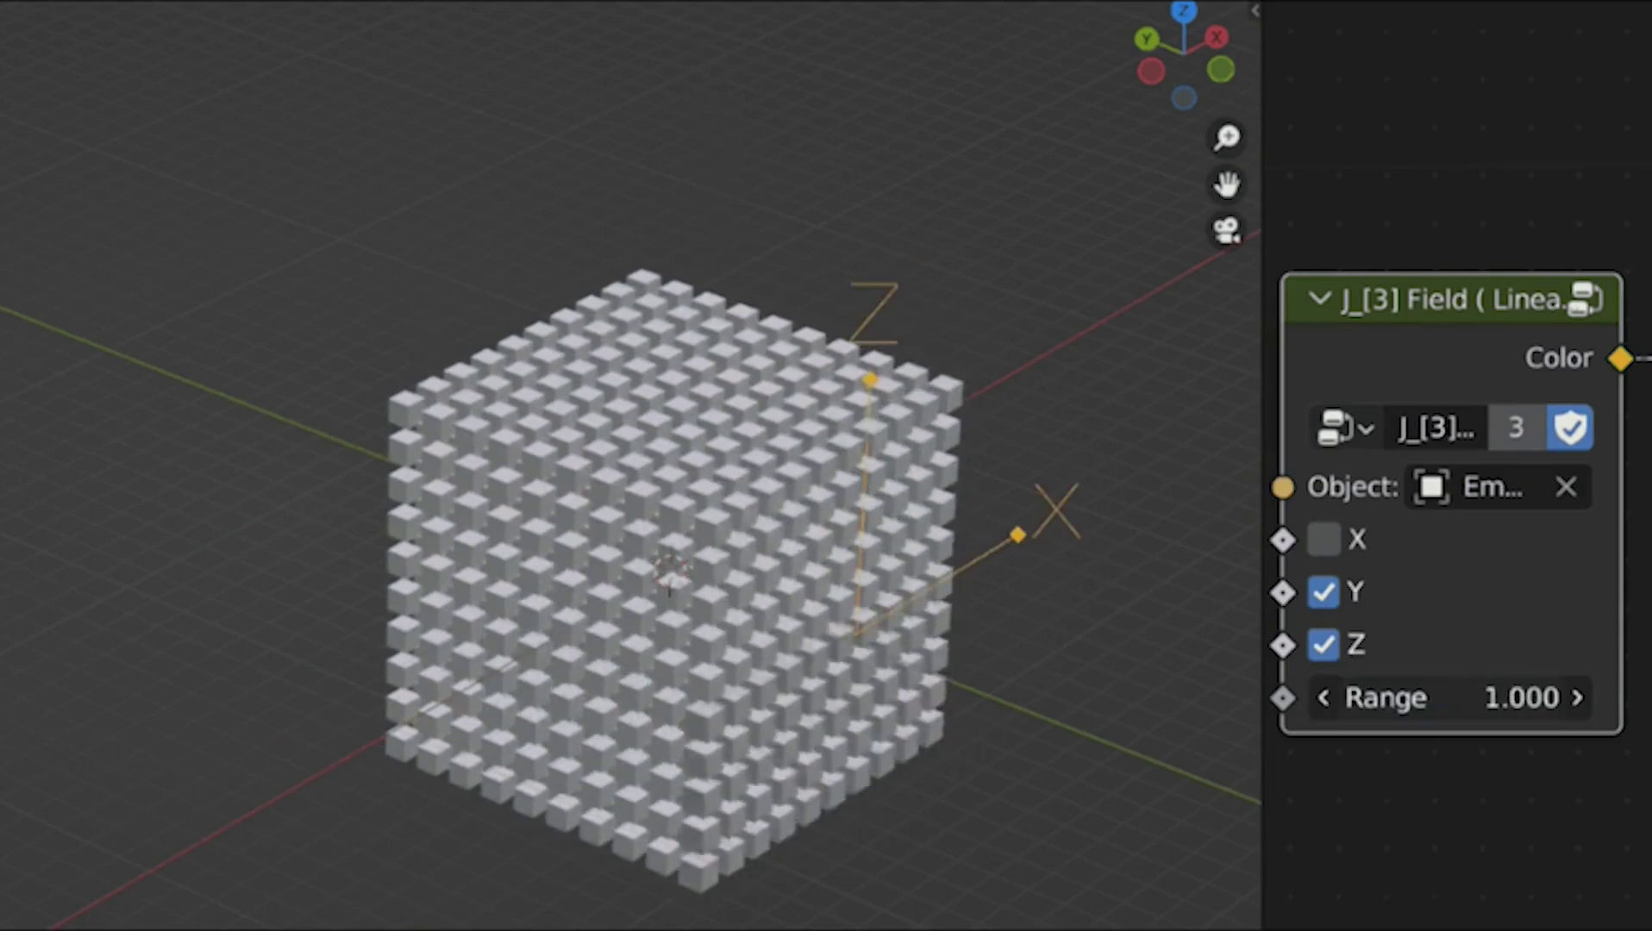